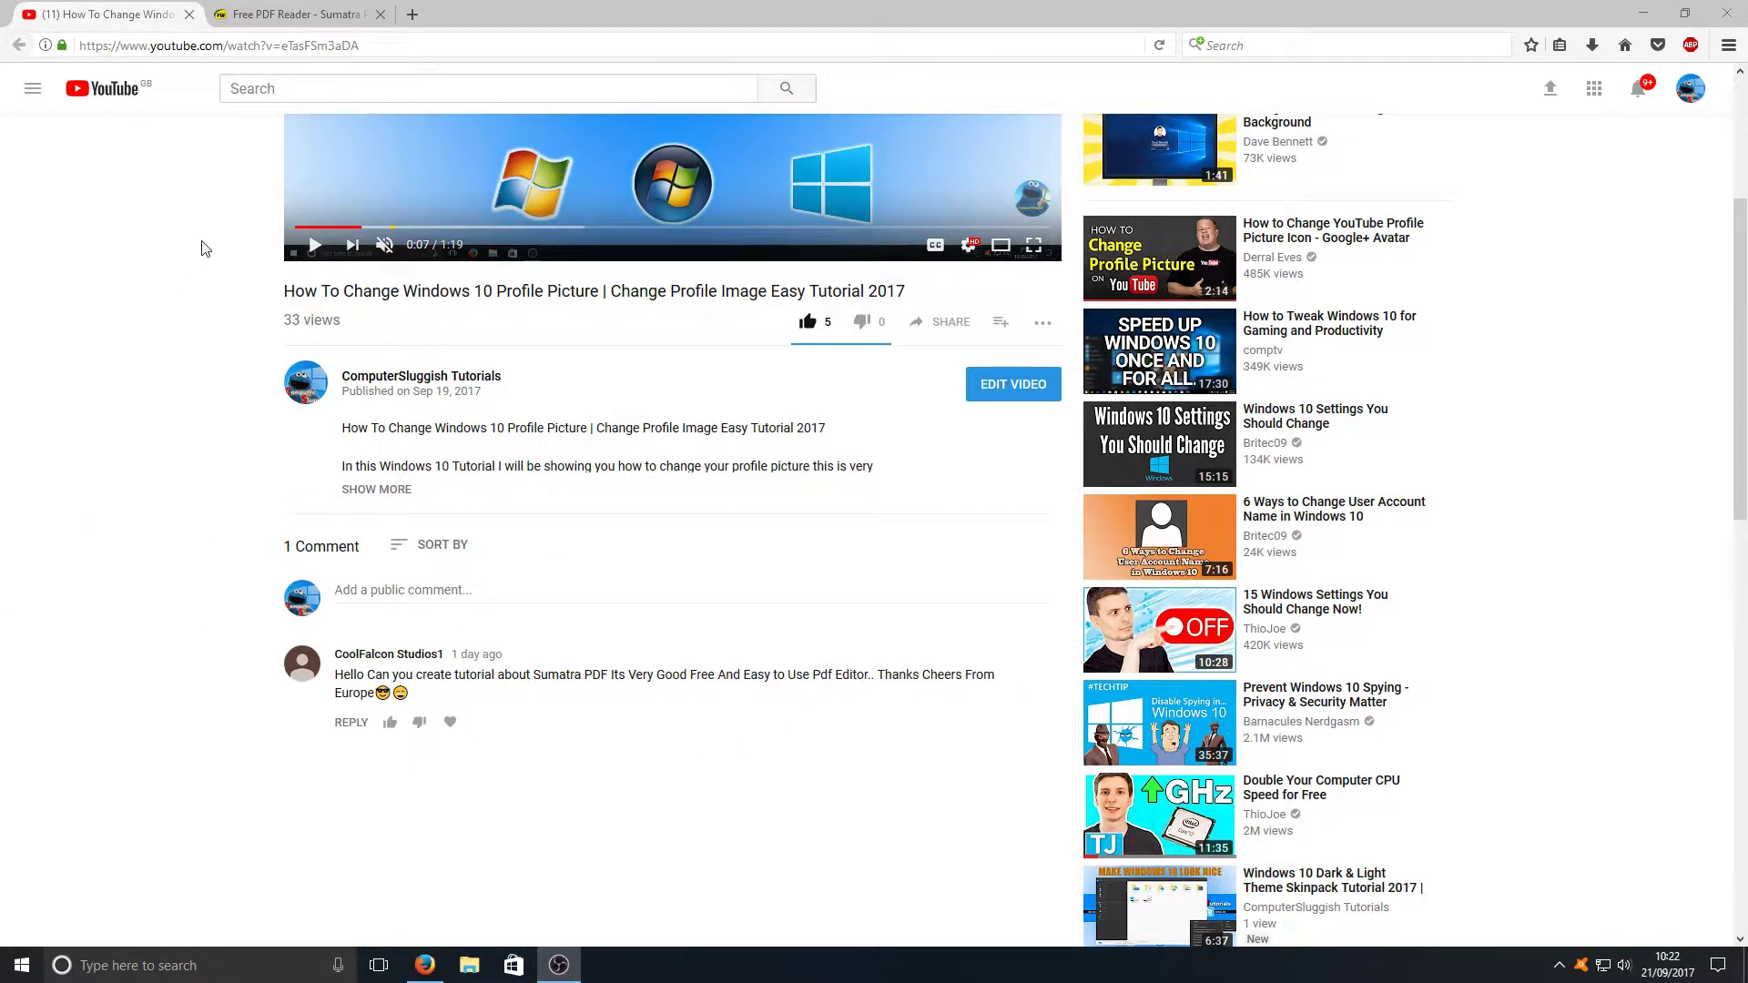
Switch from the YouTube video to the open 'Free PDF Reader - Sumatra' browser tab
click(265, 7)
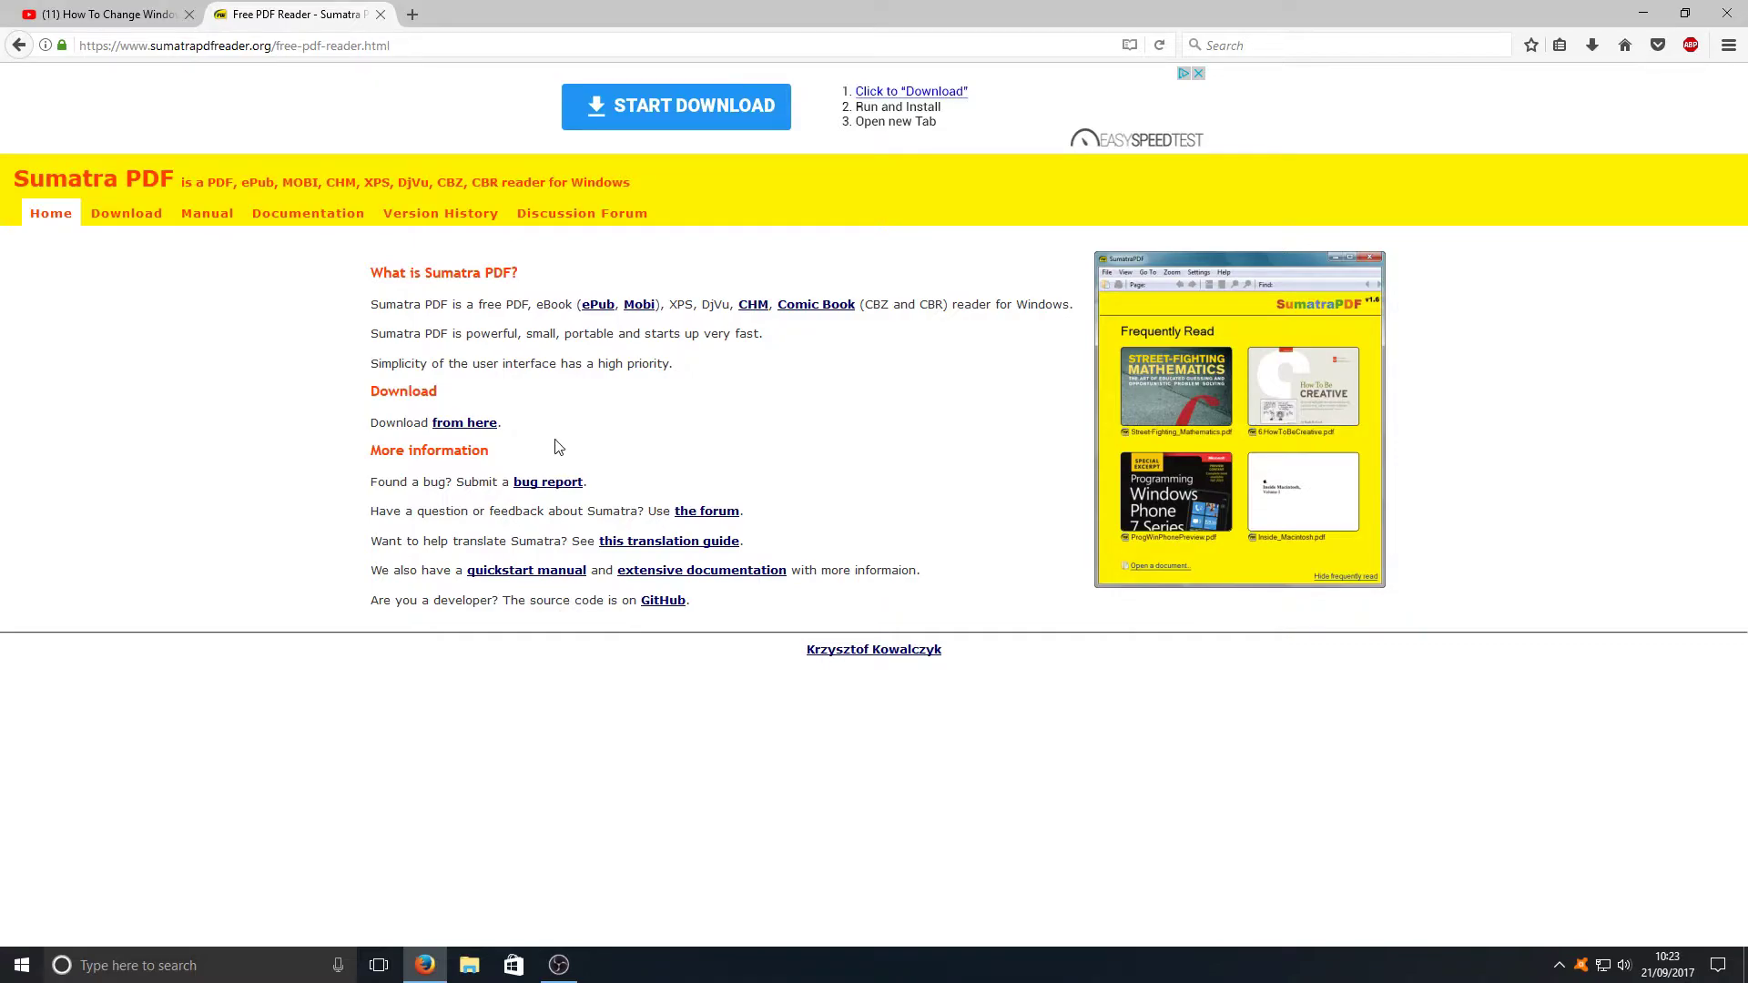
Follow the 'from here' Download link to the Sumatra PDF 3.1.2 download page
click(465, 423)
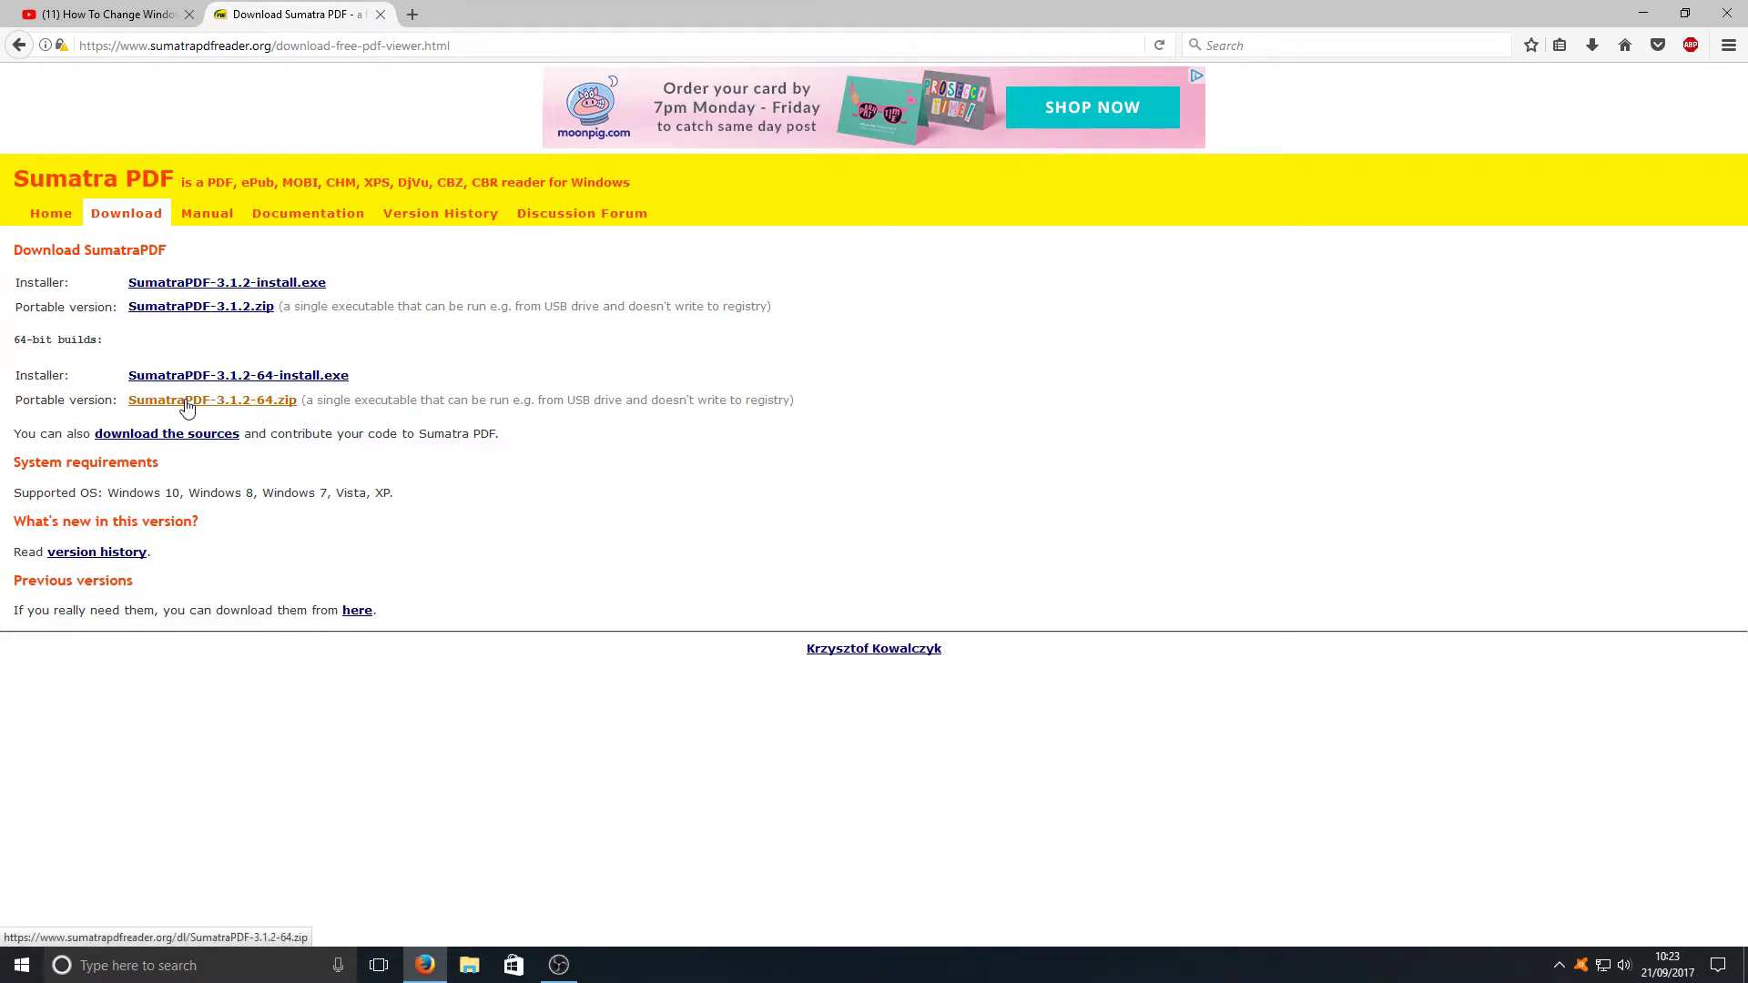
Download and save the 64-bit portable SumatraPDF-3.1.2-64.zip
drag(89, 401, 118, 401)
click(240, 401)
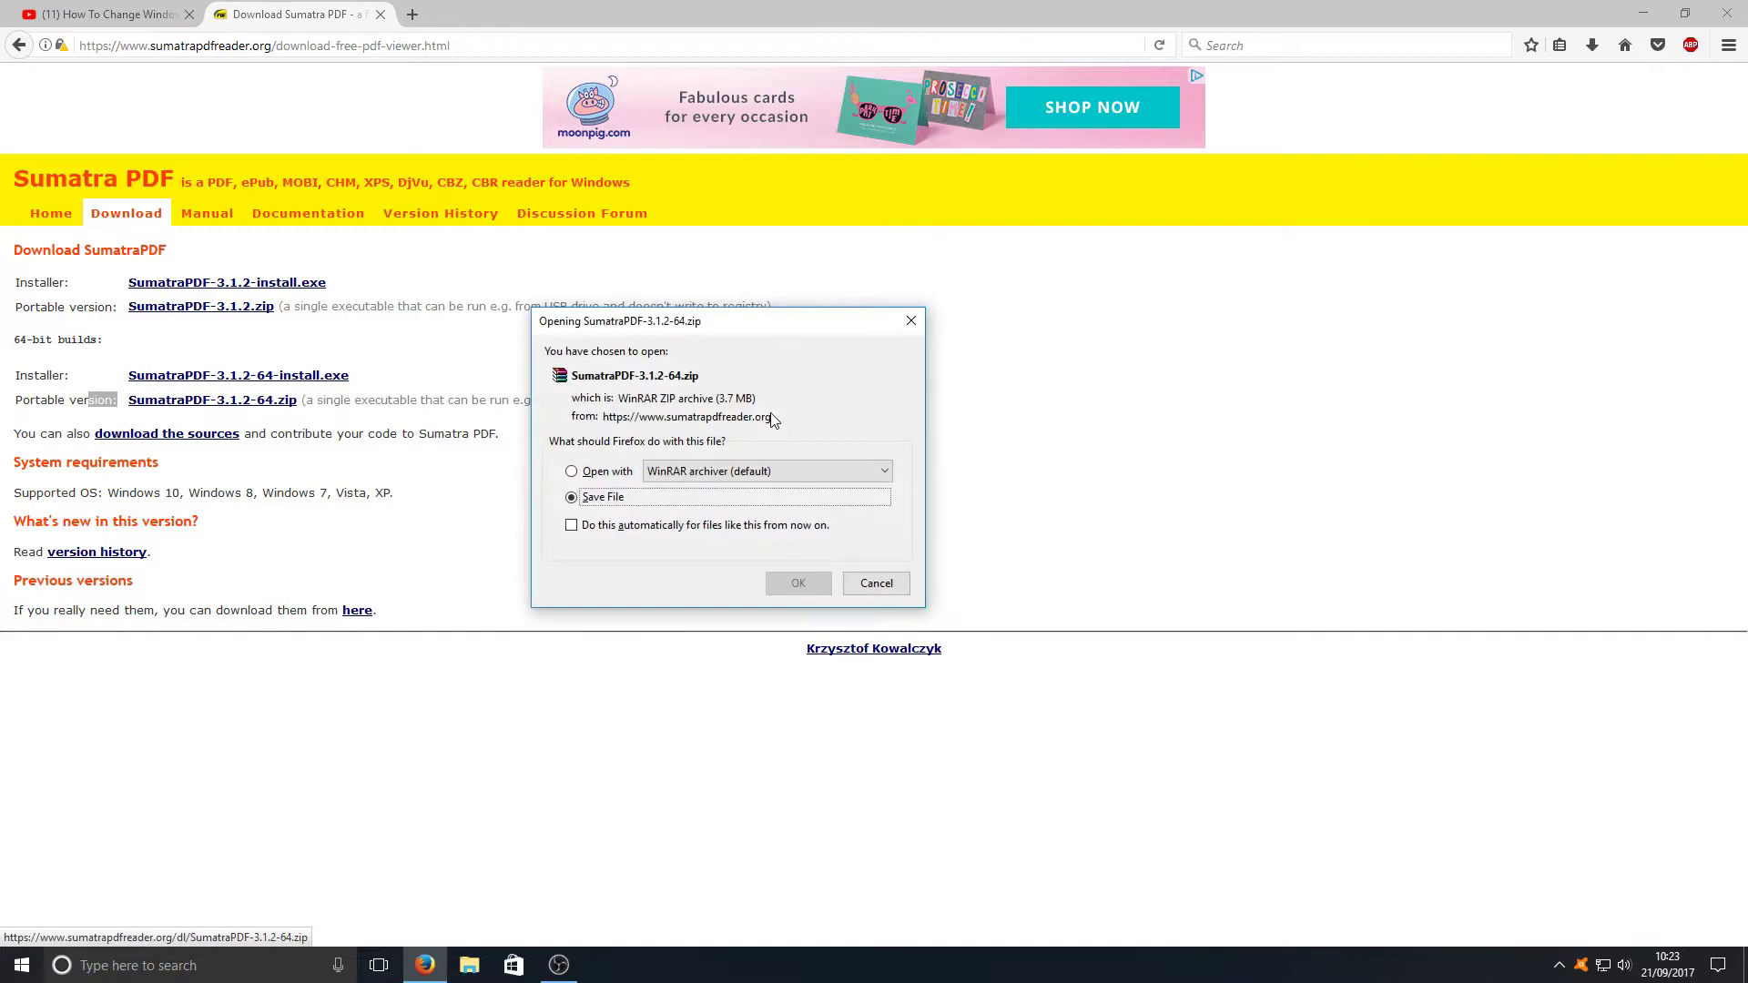
click(802, 582)
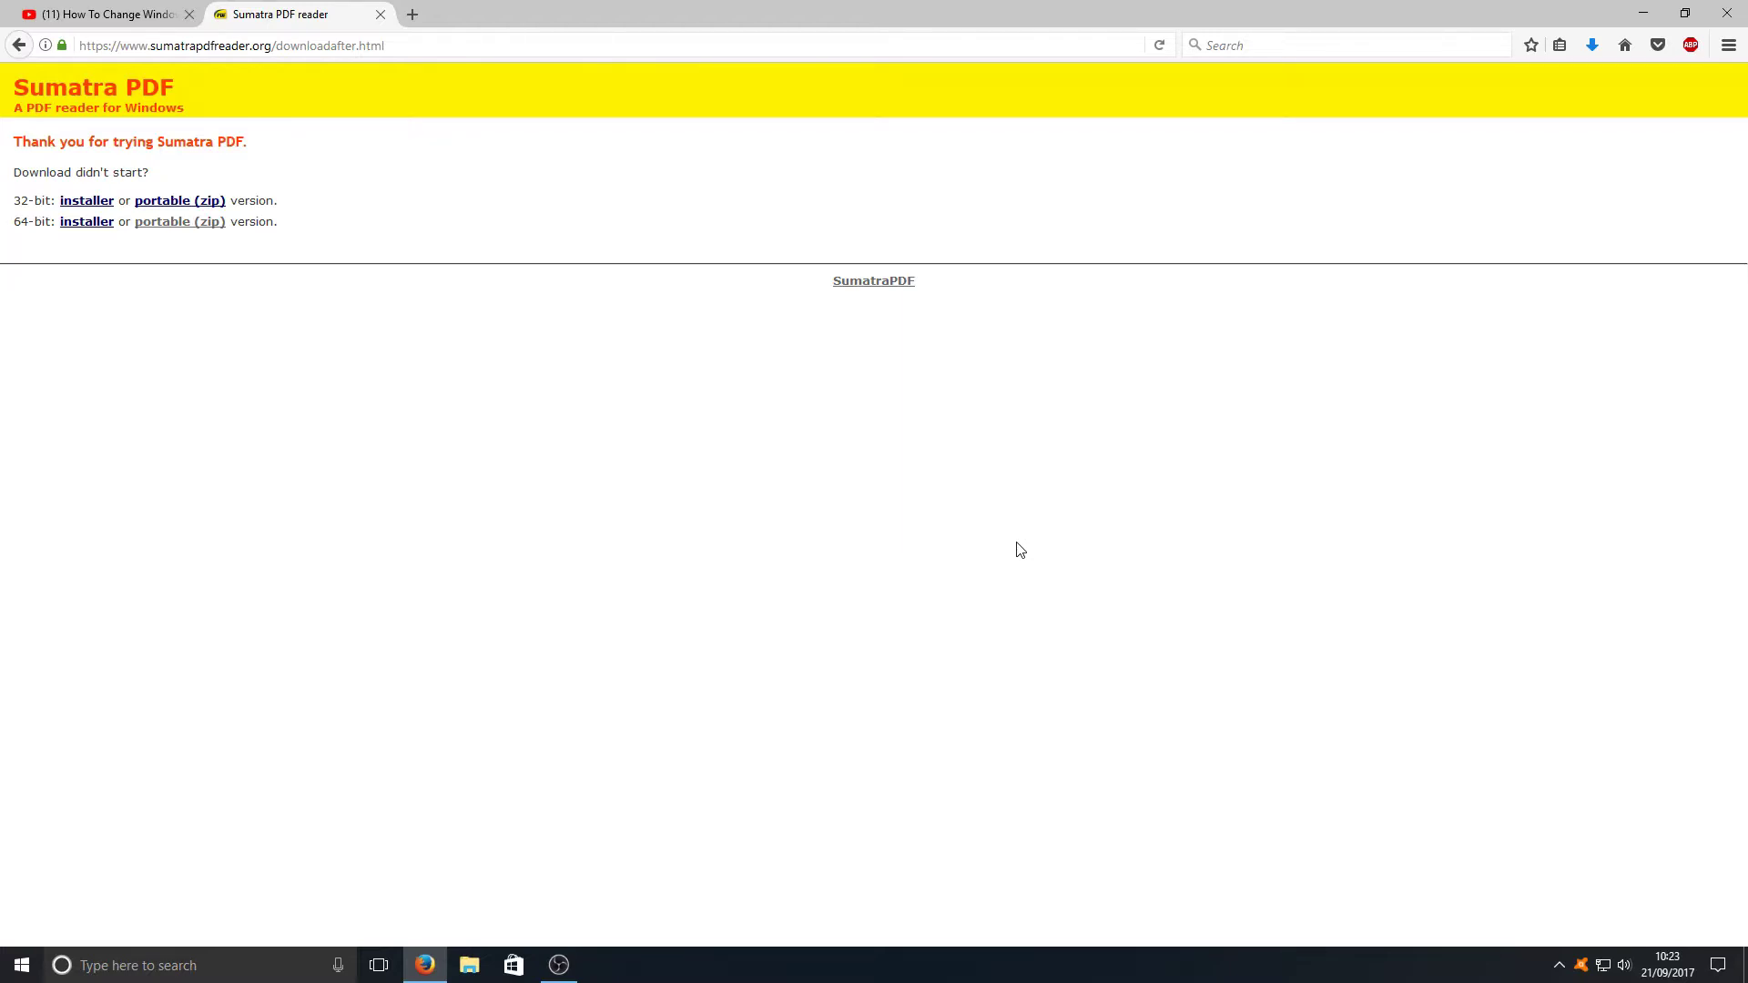
Open the folder containing the downloaded zip from Firefox's Downloads list
click(1599, 51)
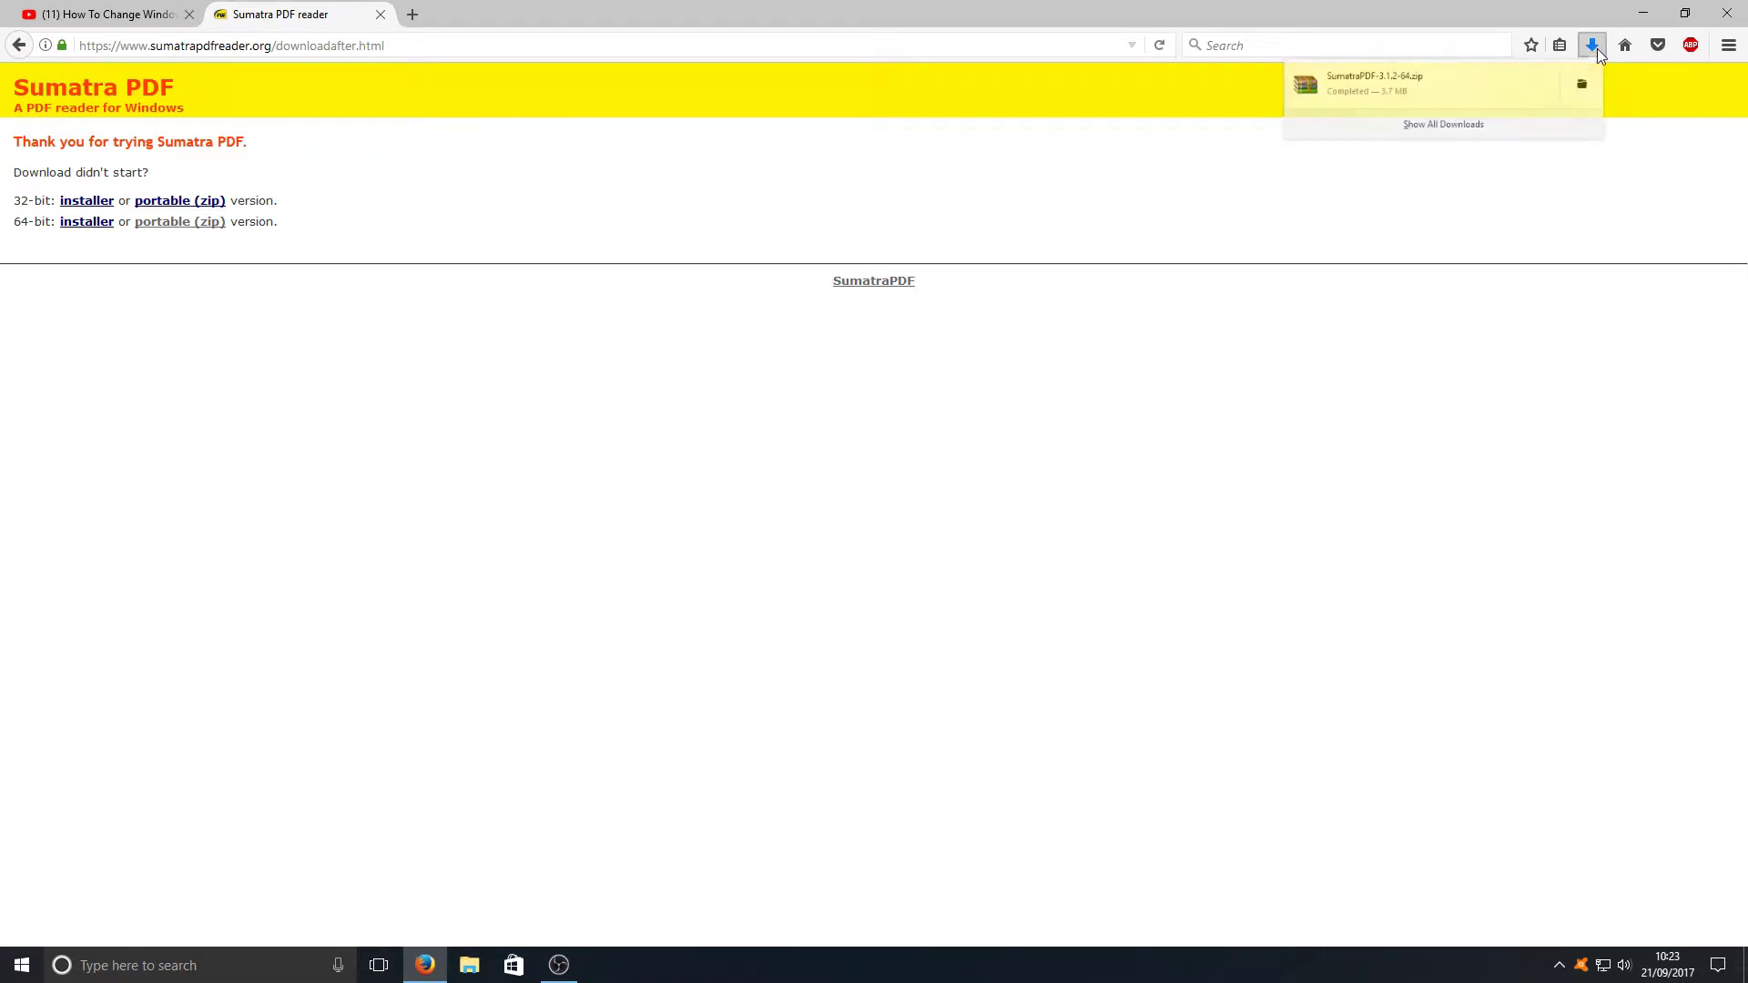
right_click(1359, 92)
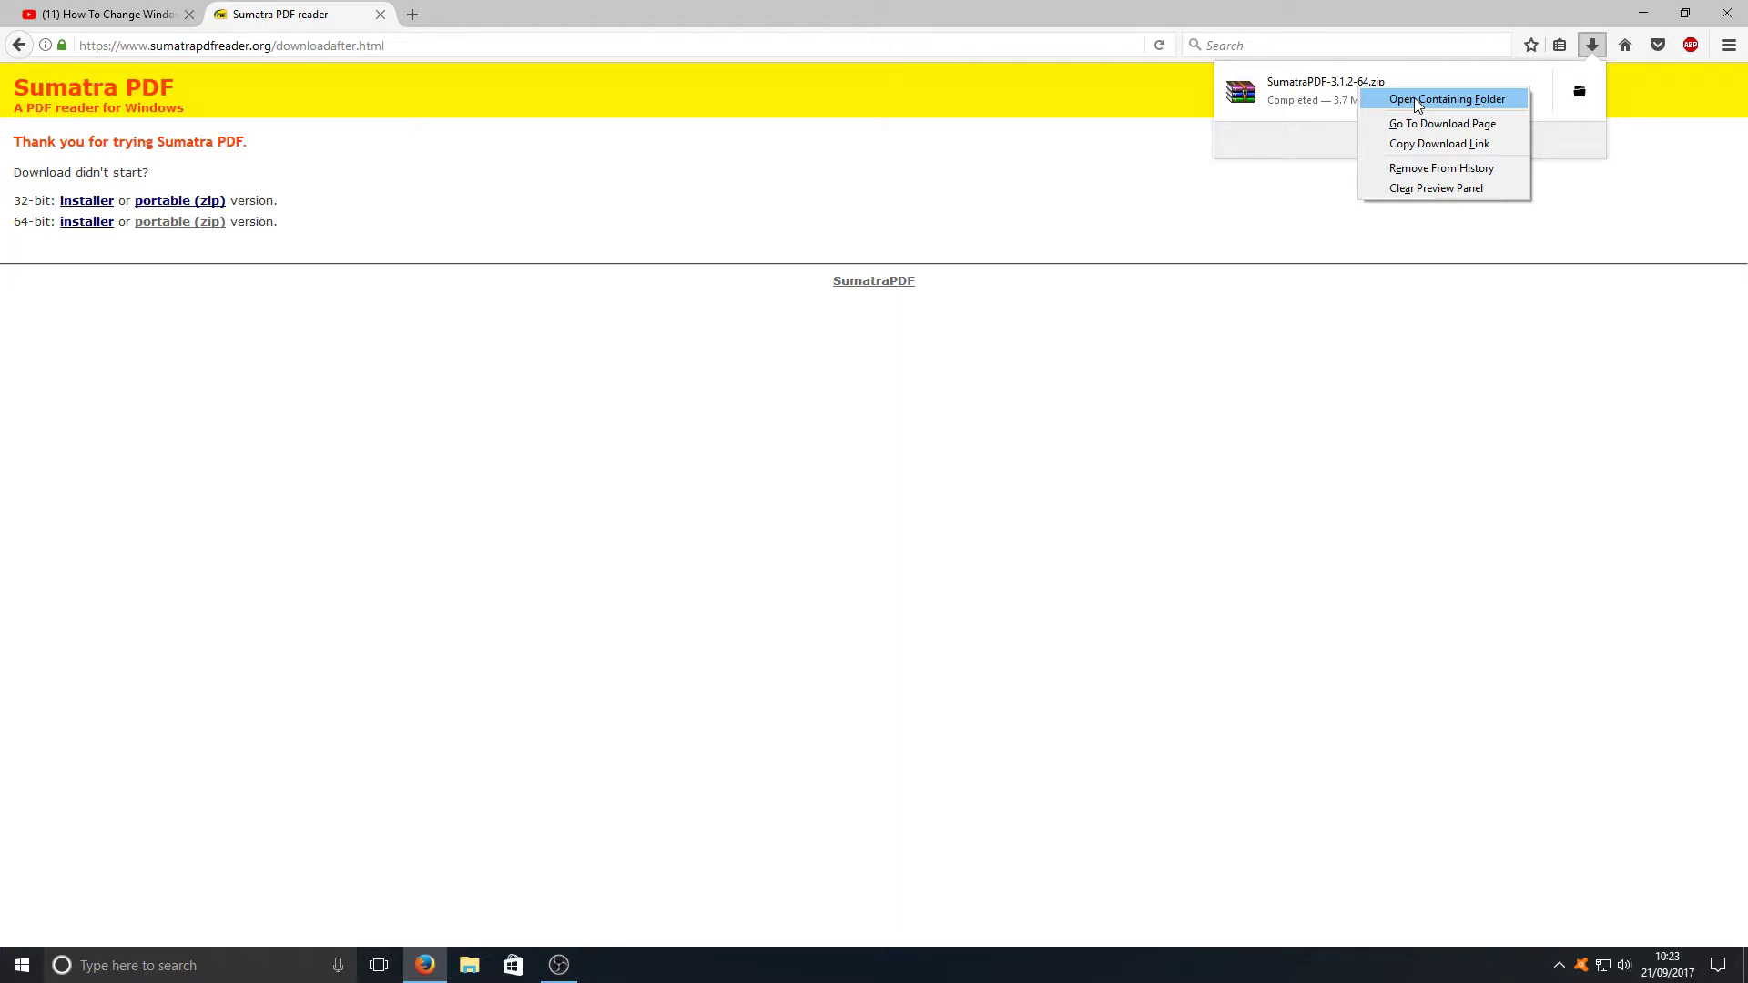
click(1418, 101)
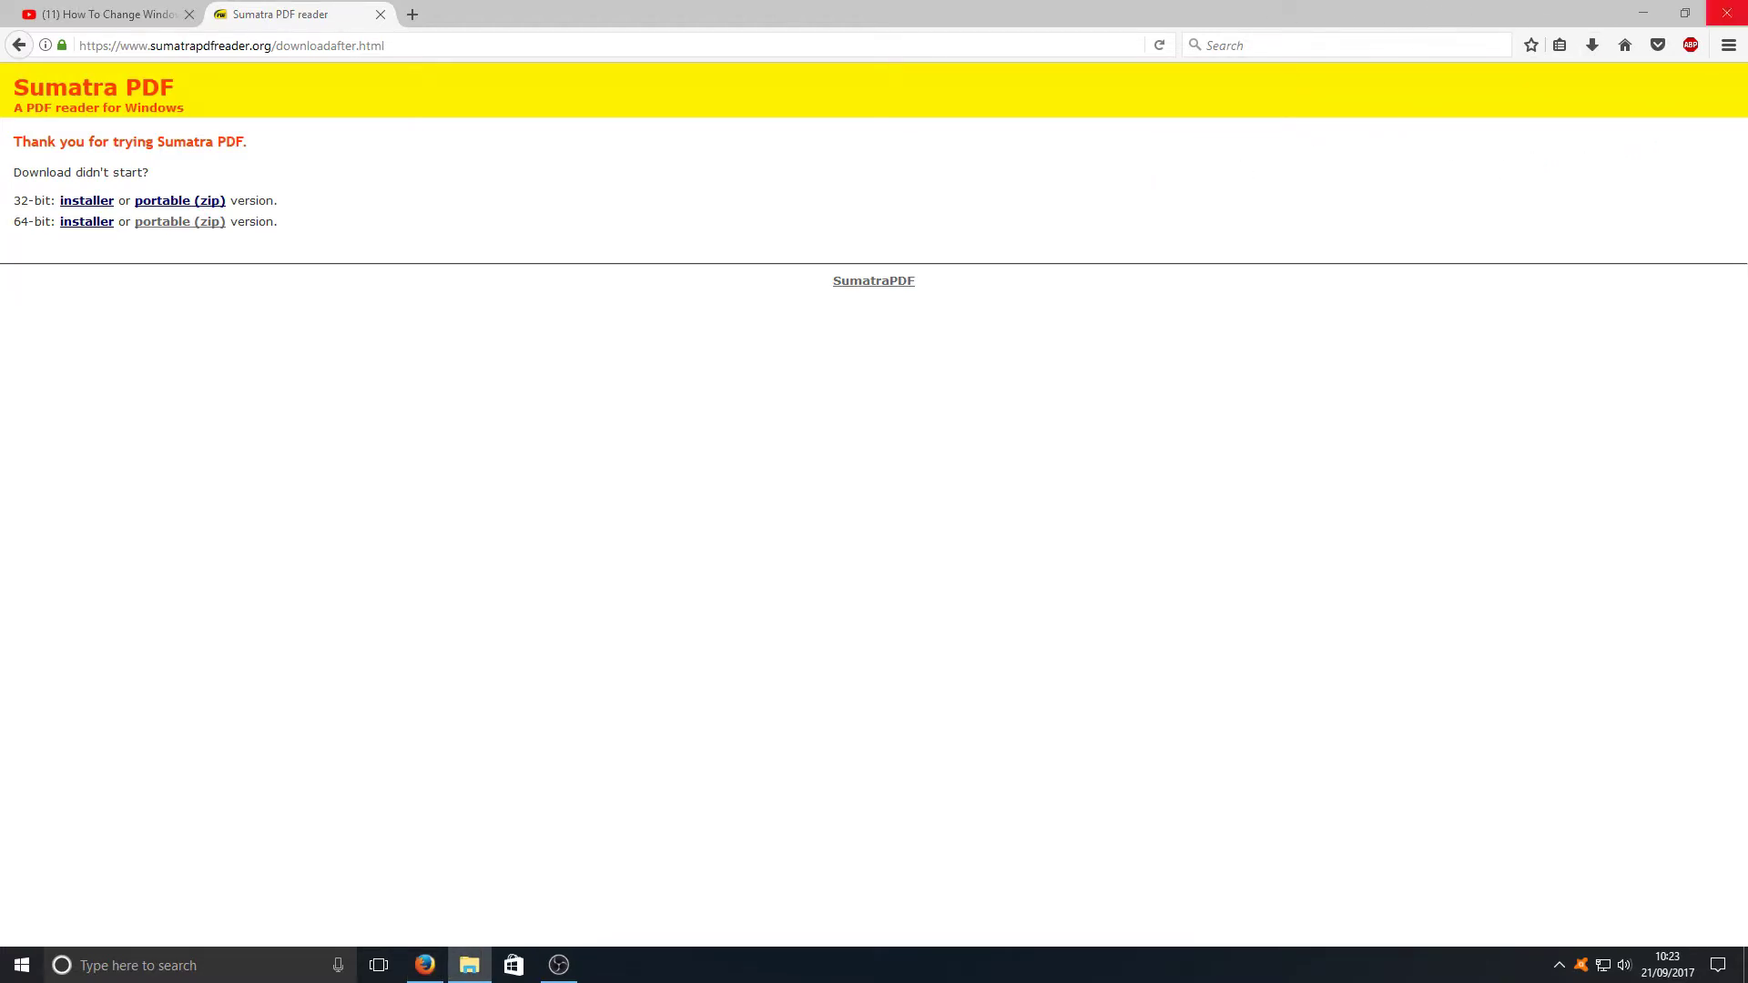
Move the SumatraPDF zip to the desktop and extract it to SumatraPDF-3.1.2-64
click(1643, 13)
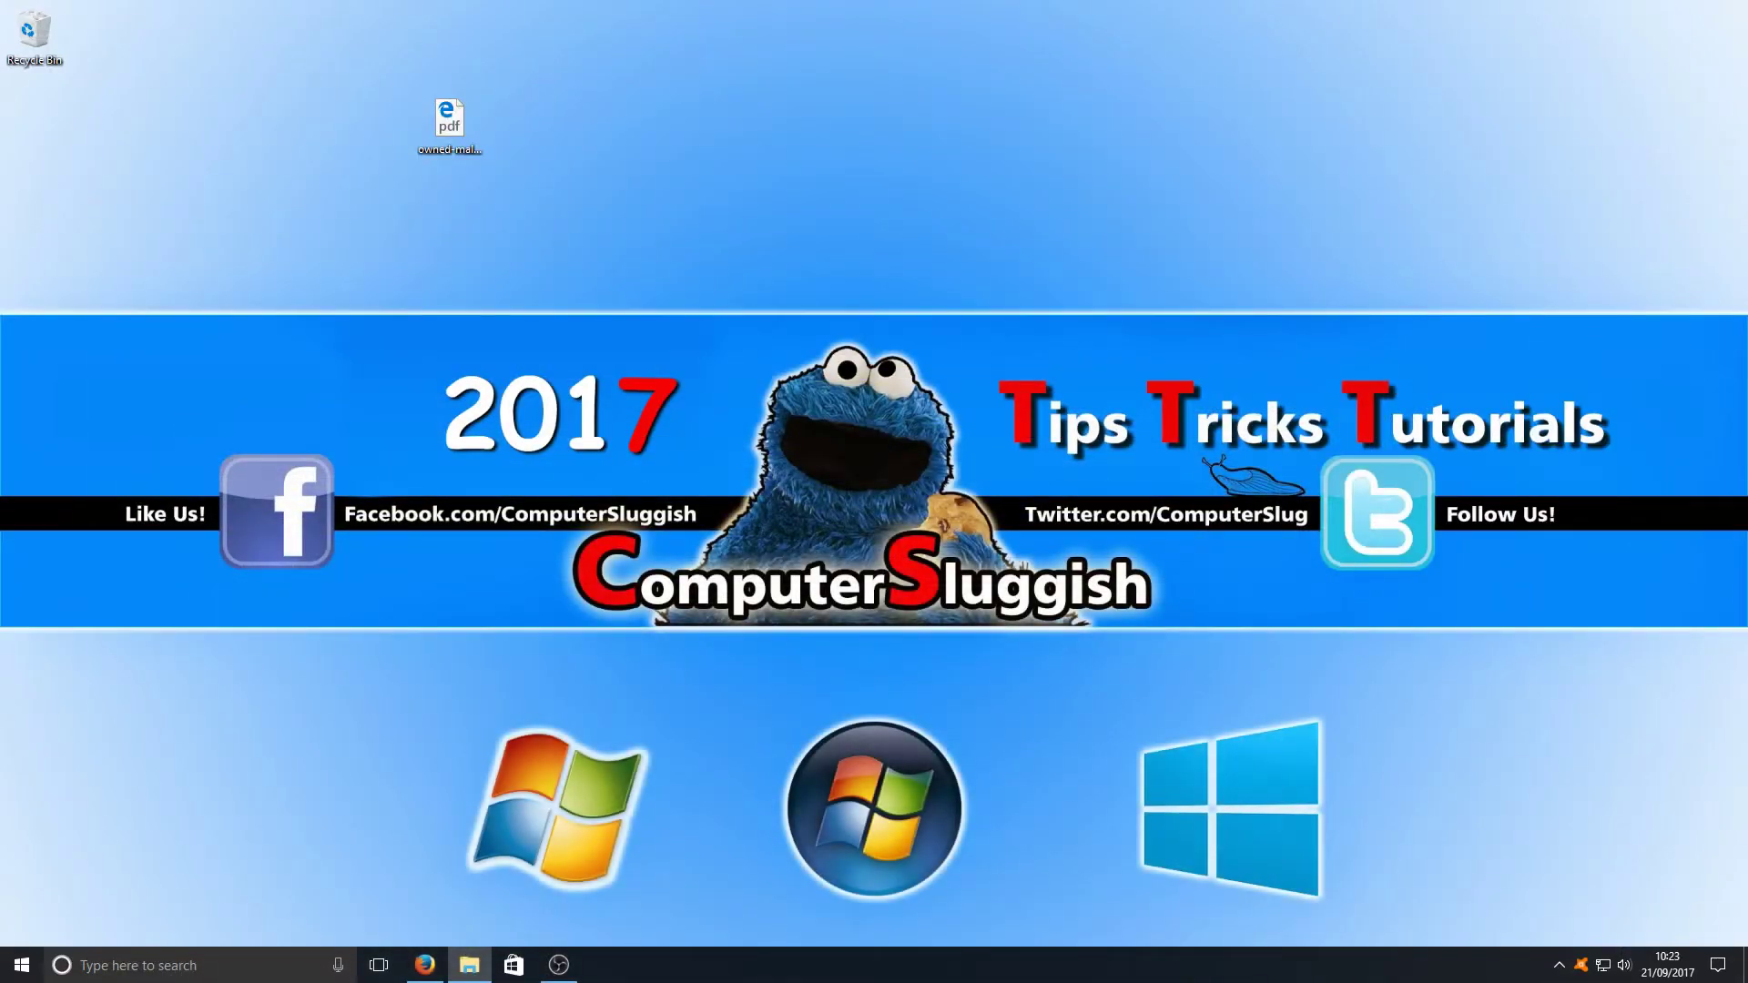
drag(637, 300, 517, 248)
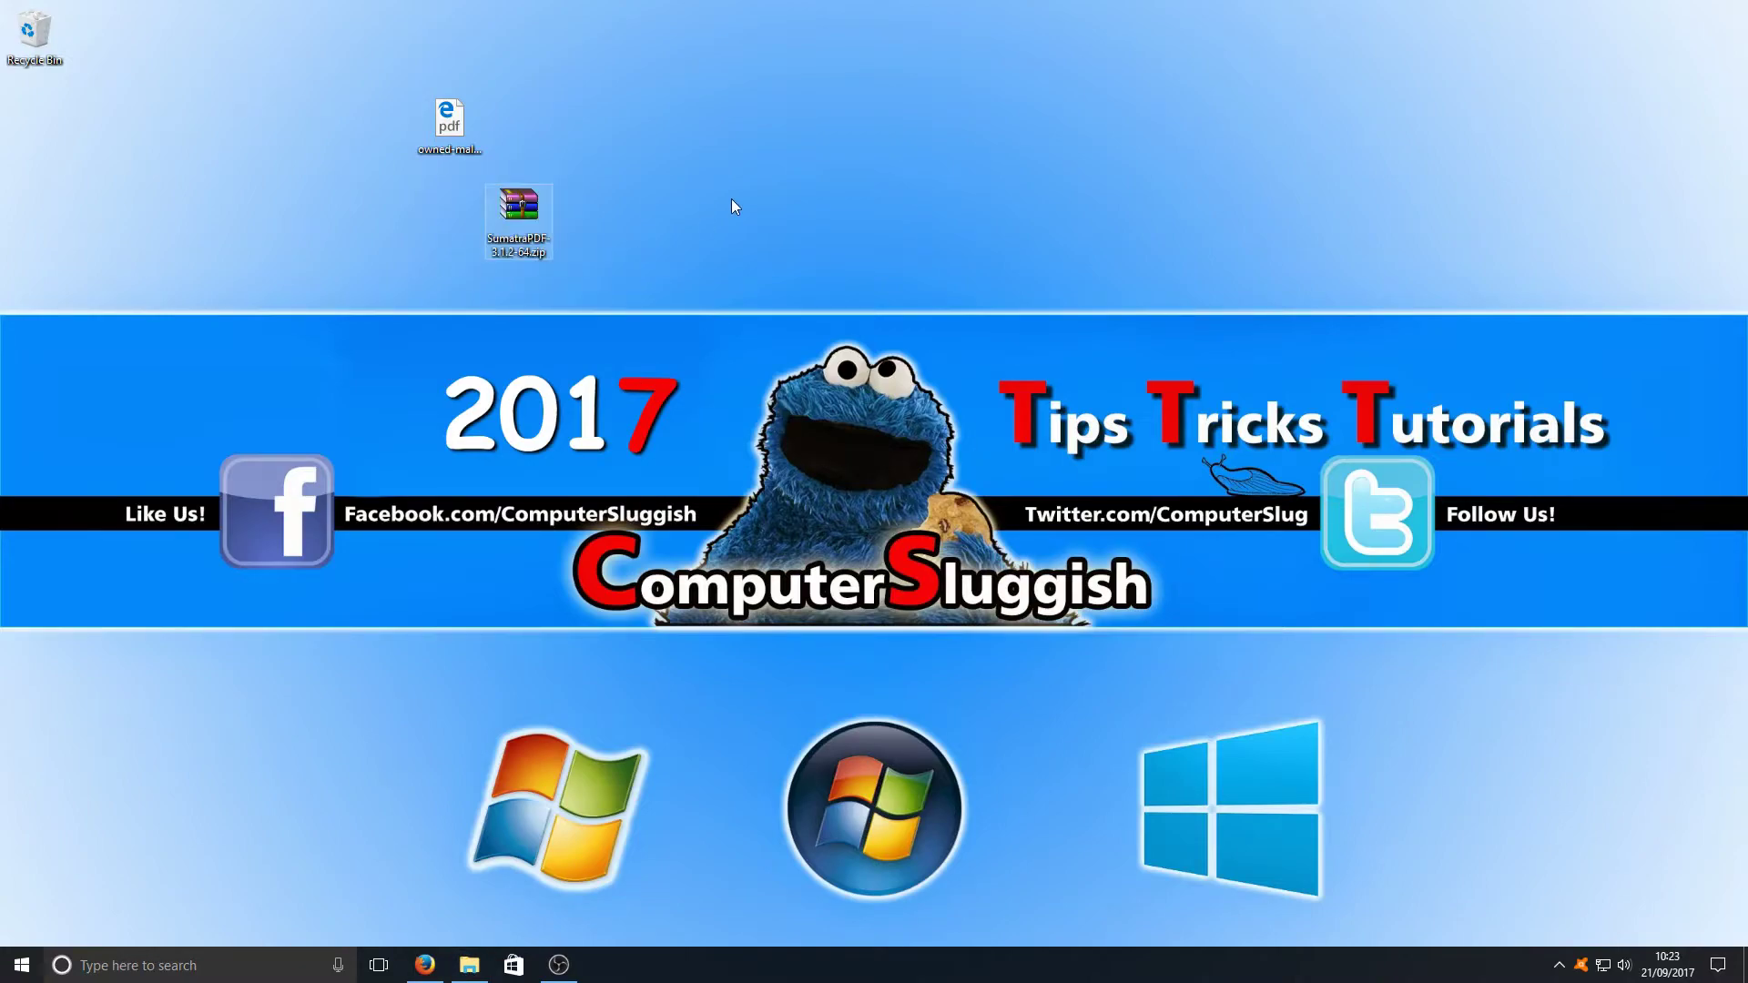
right_click(531, 211)
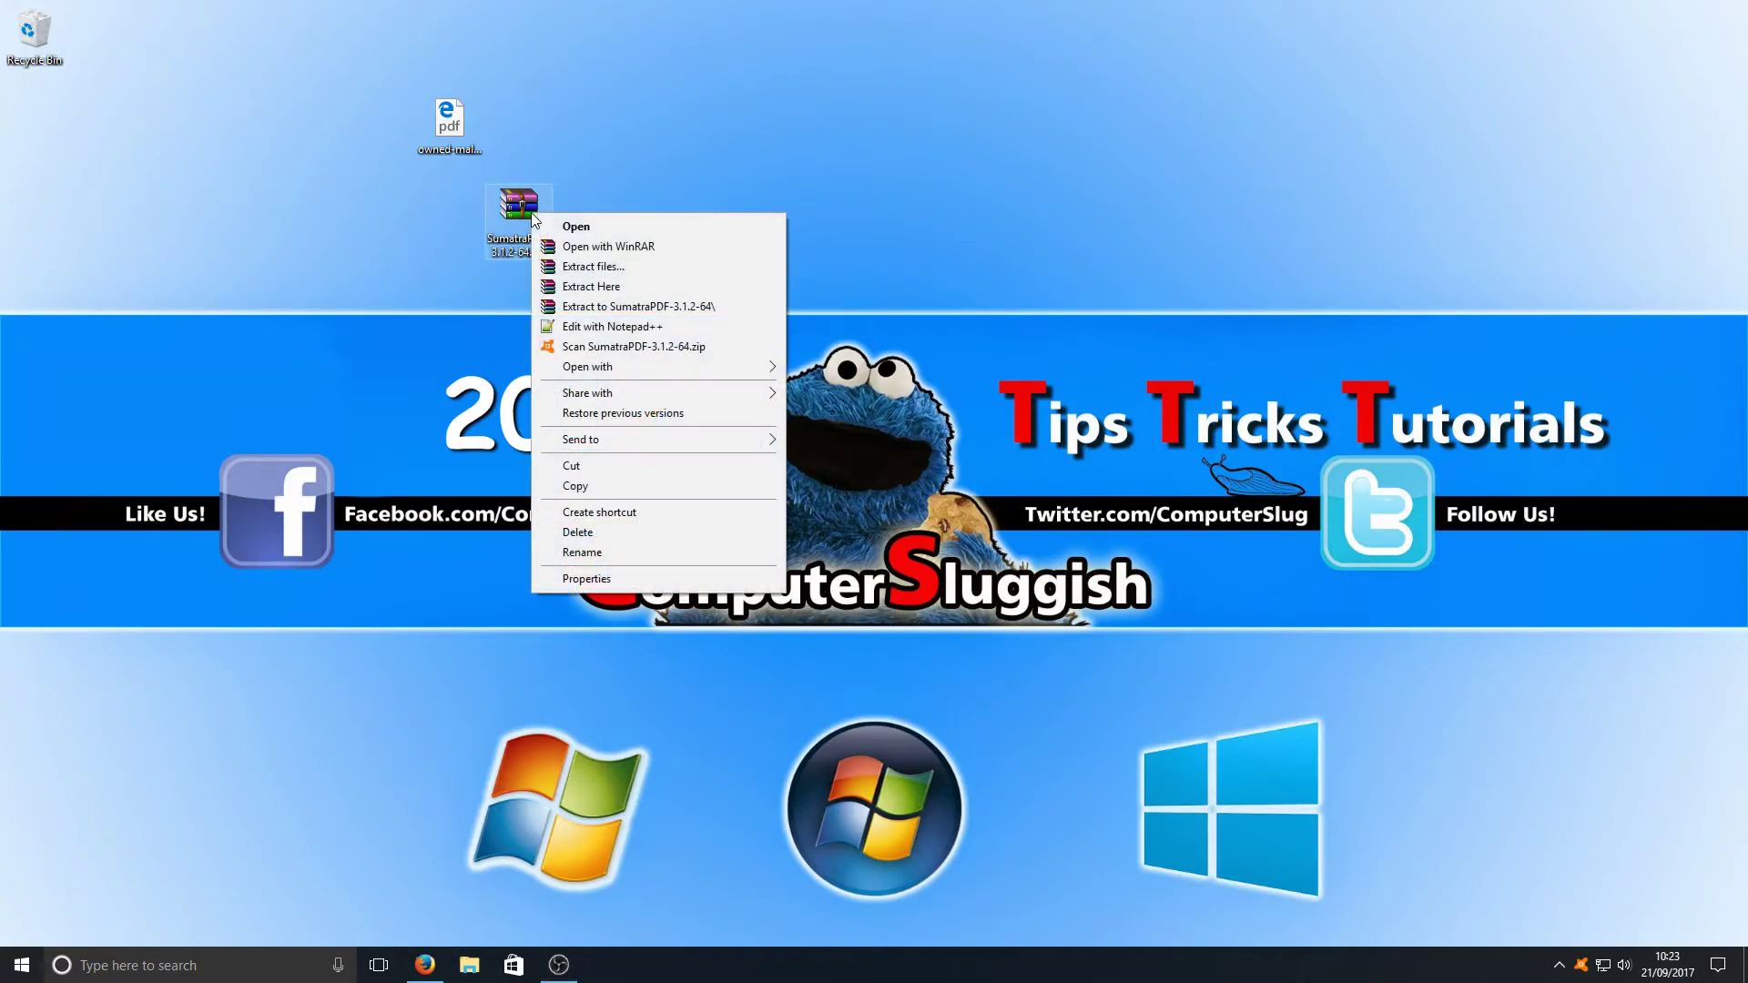
click(662, 310)
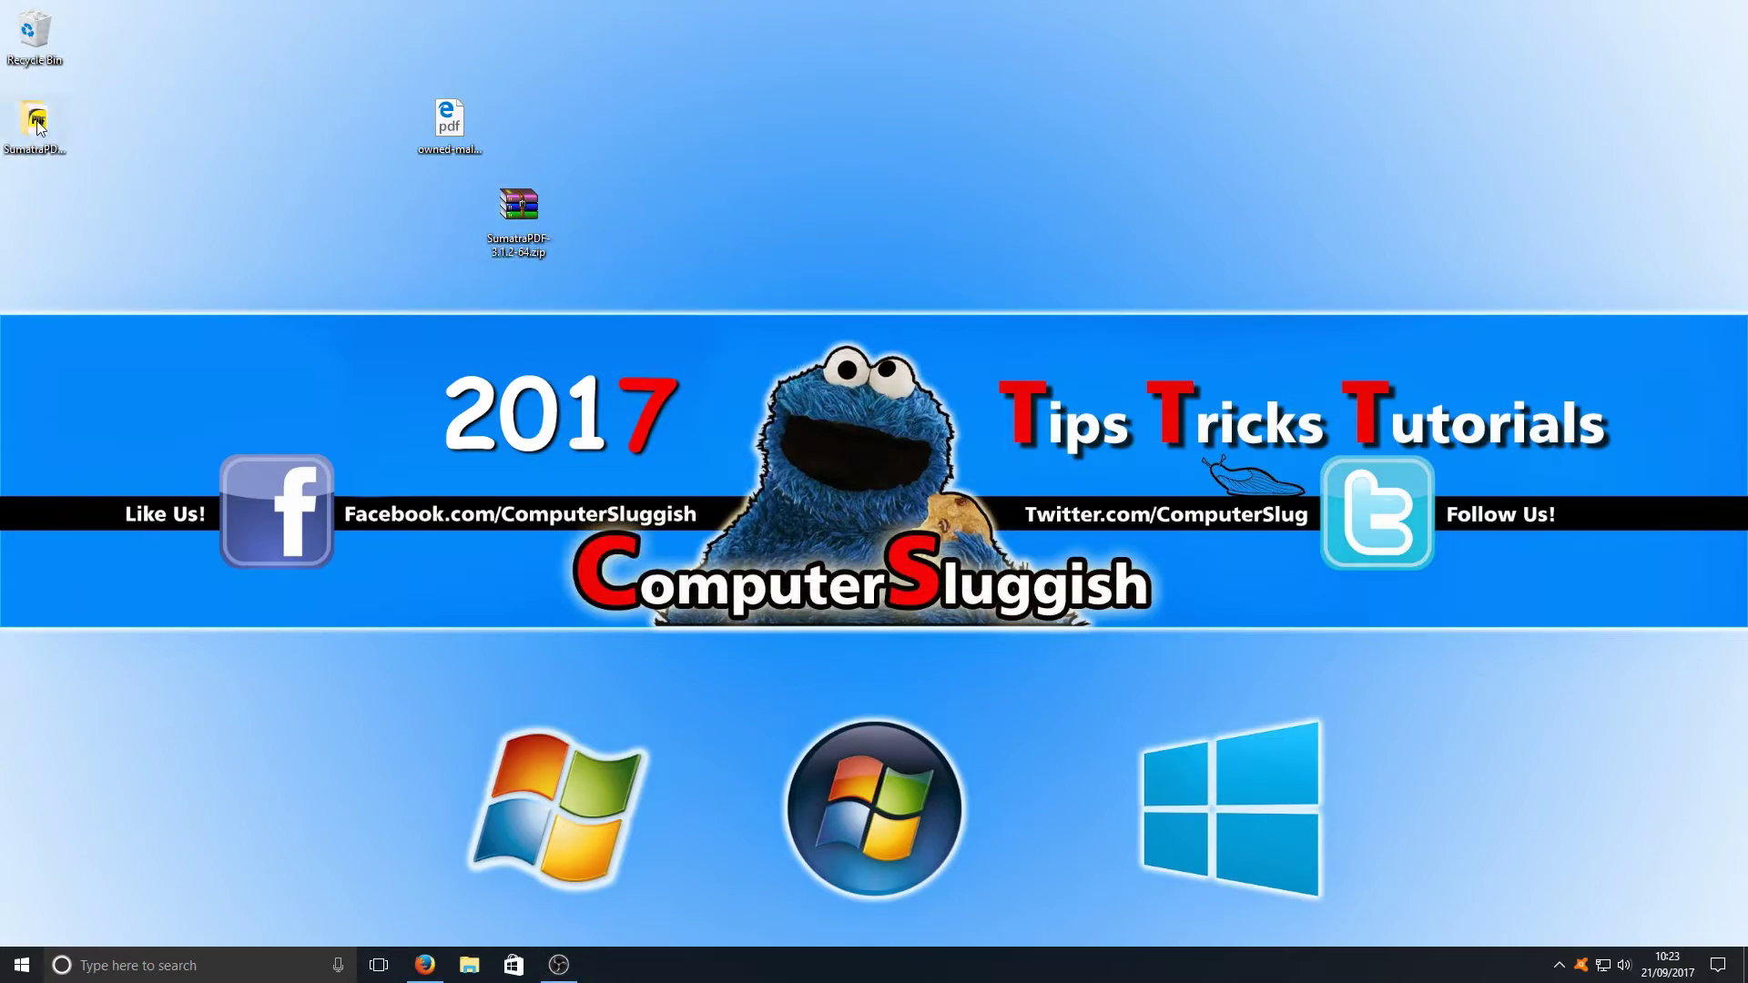
Move the desktop PDF into the SumatraPDF-3.1.2-64 folder and launch SumatraPDF.exe
double_click(37, 123)
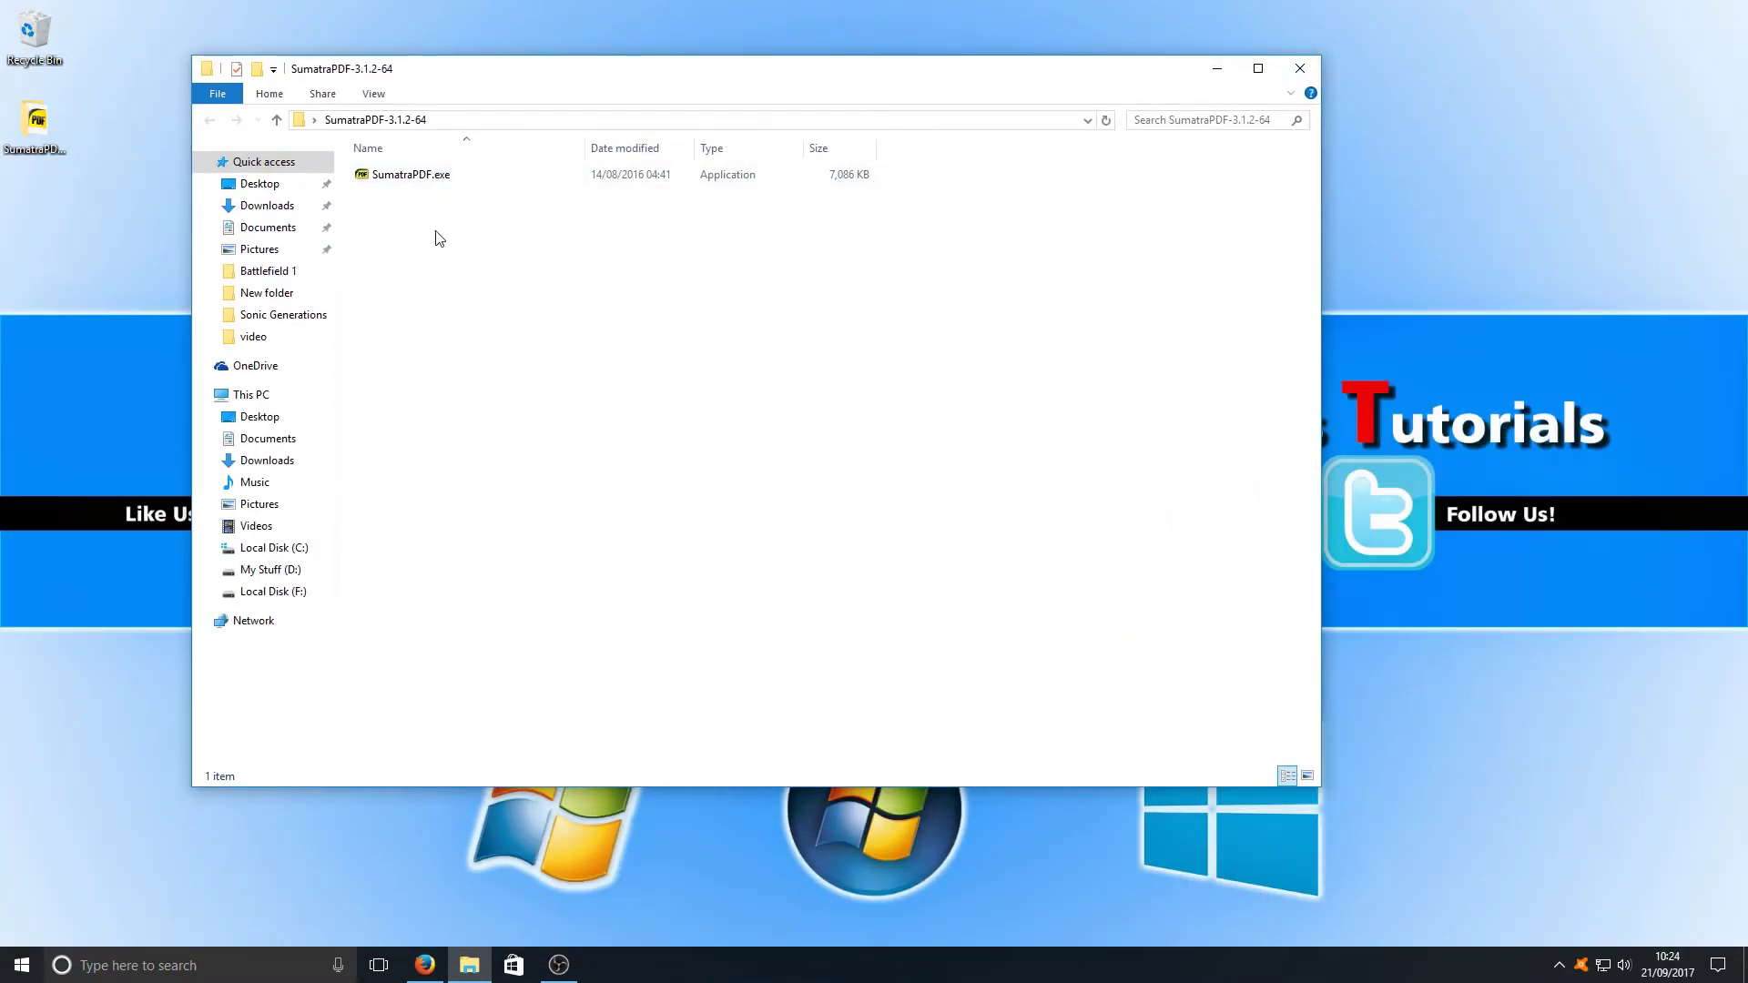
drag(520, 71, 884, 149)
drag(446, 132, 1017, 413)
click(810, 318)
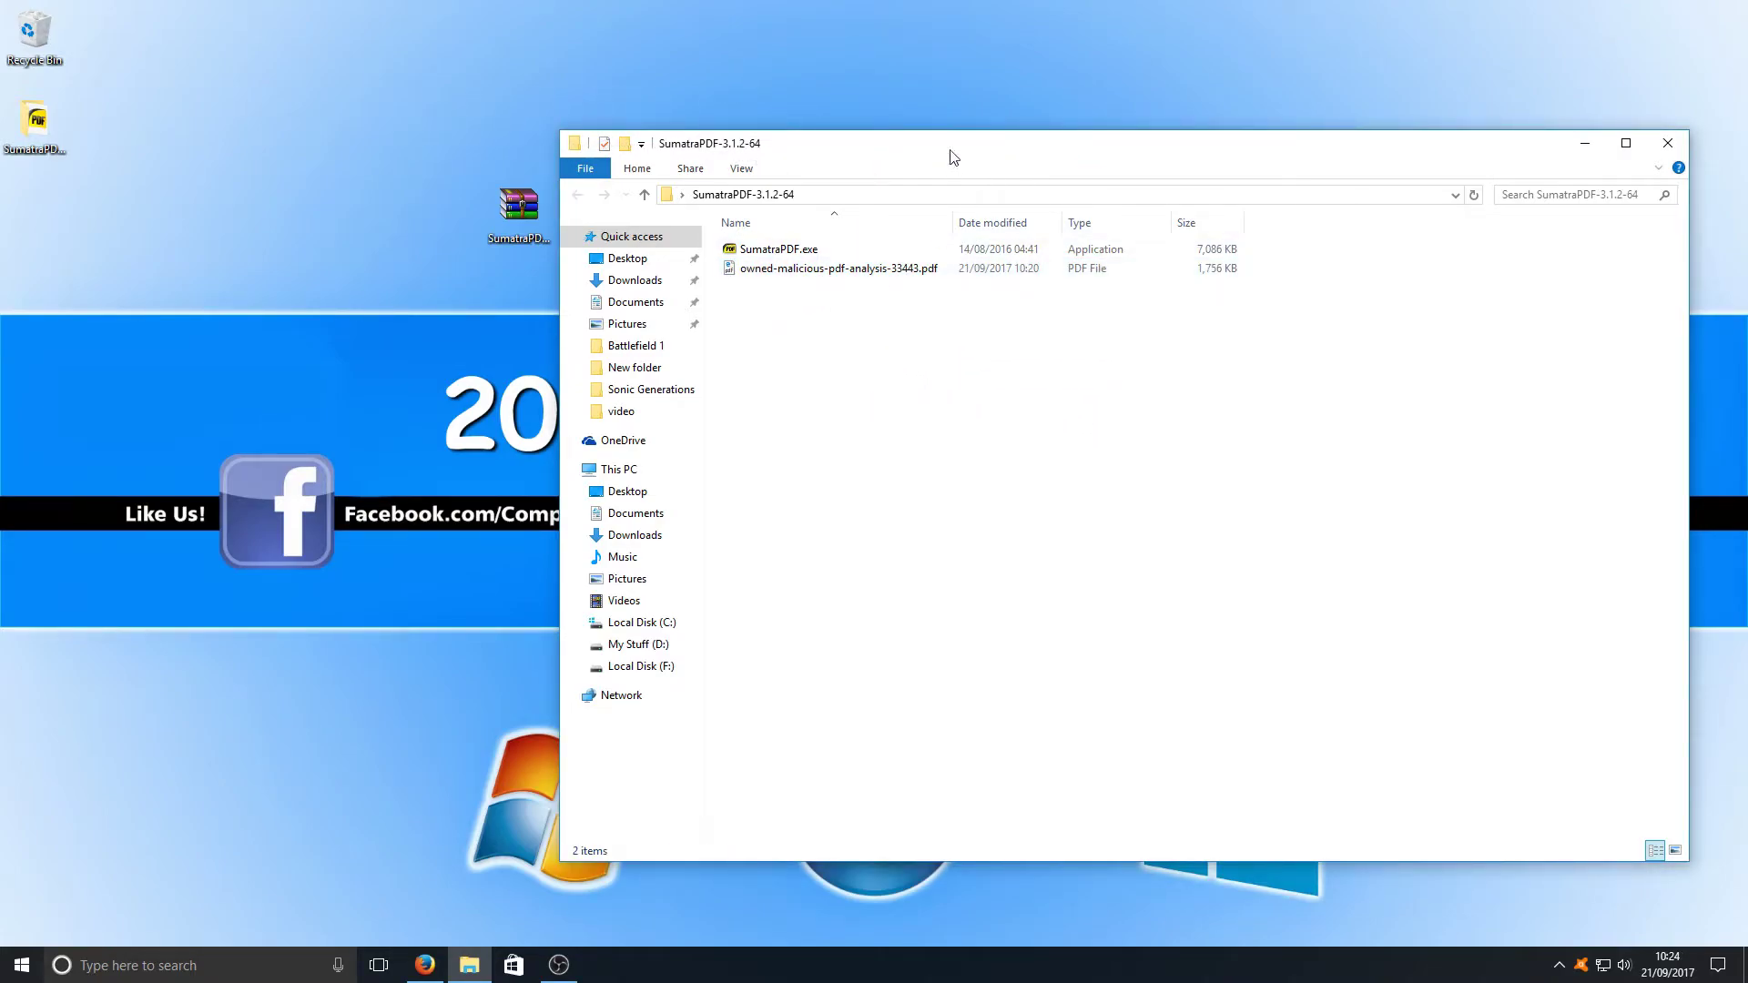
drag(948, 148, 727, 140)
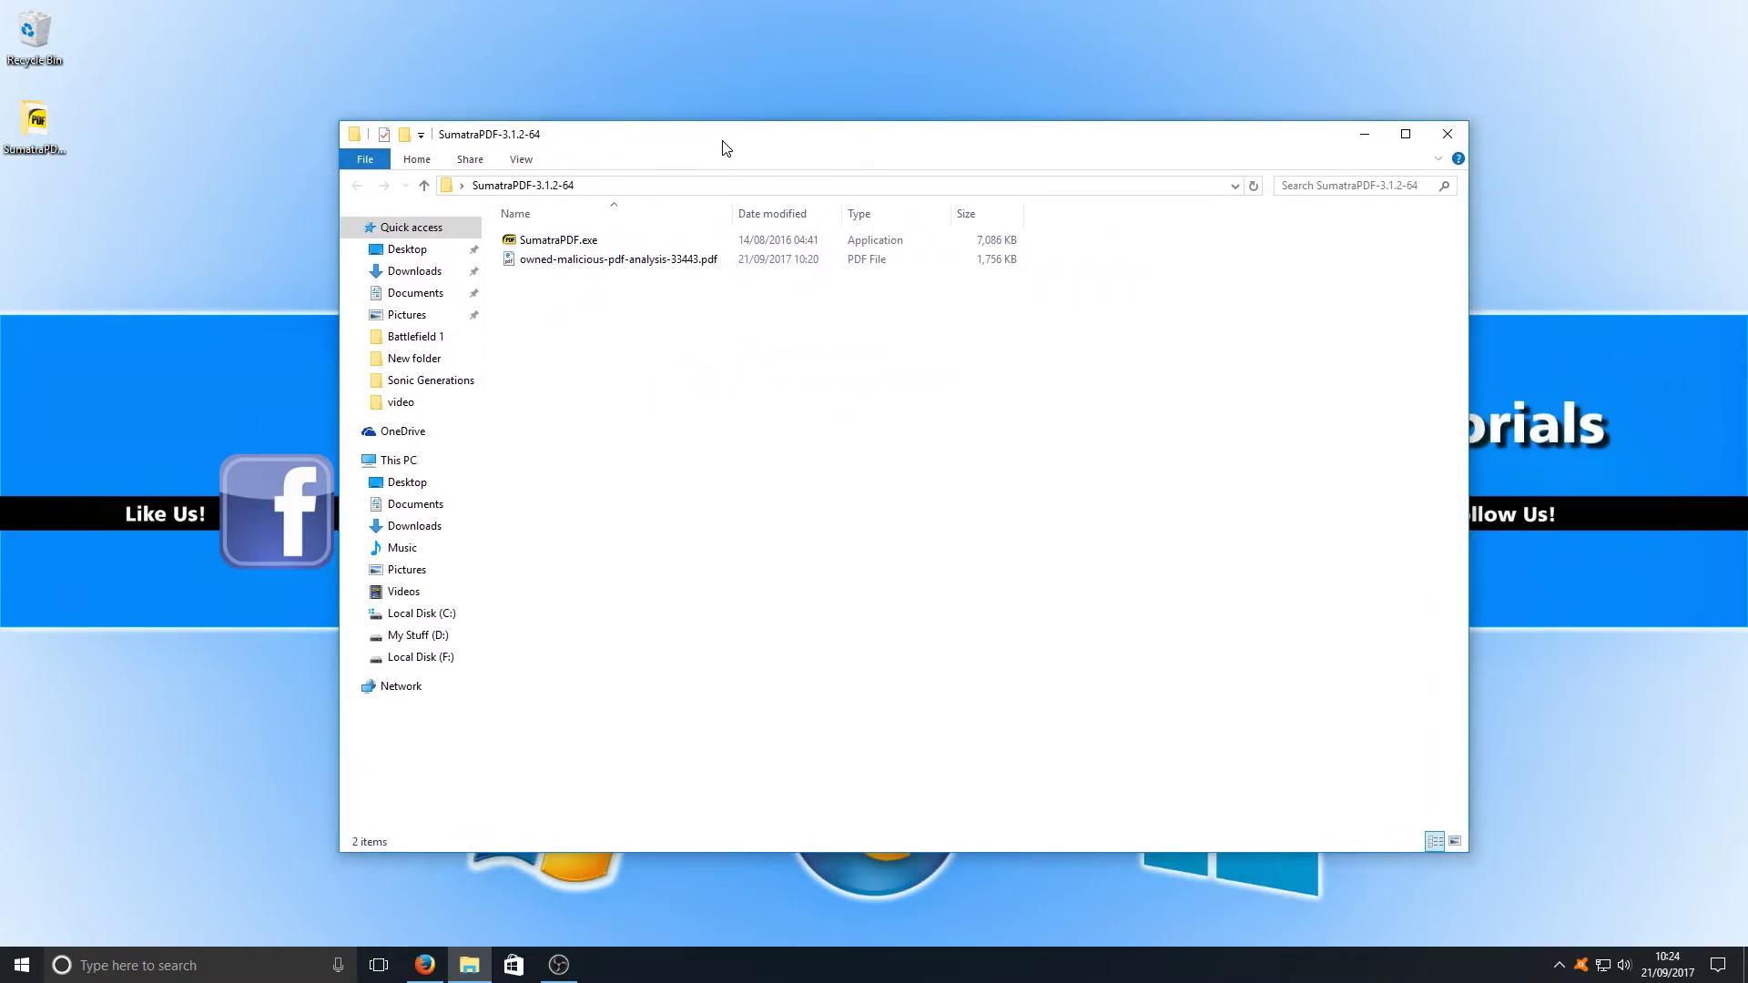
double_click(575, 242)
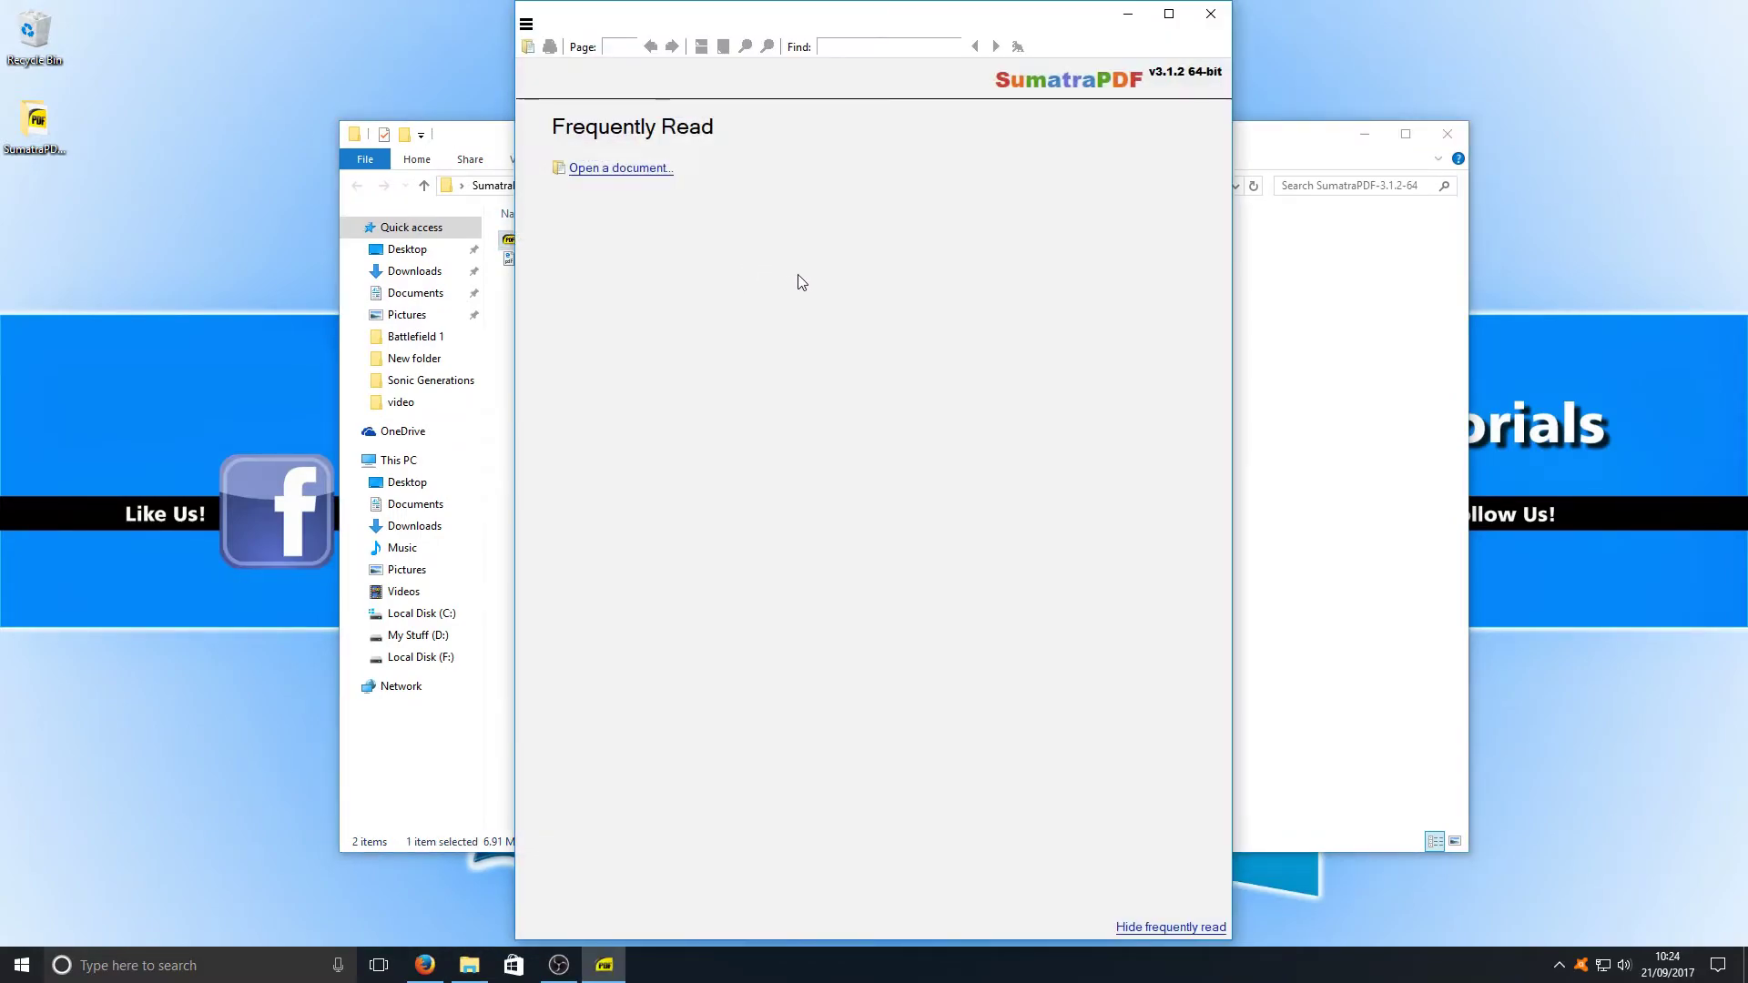
Resize the SumatraPDF window and open owned-malicious-pdf-analysis-33443.pdf from the SumatraPDF-3.1.2-64 folder
drag(733, 11, 741, 109)
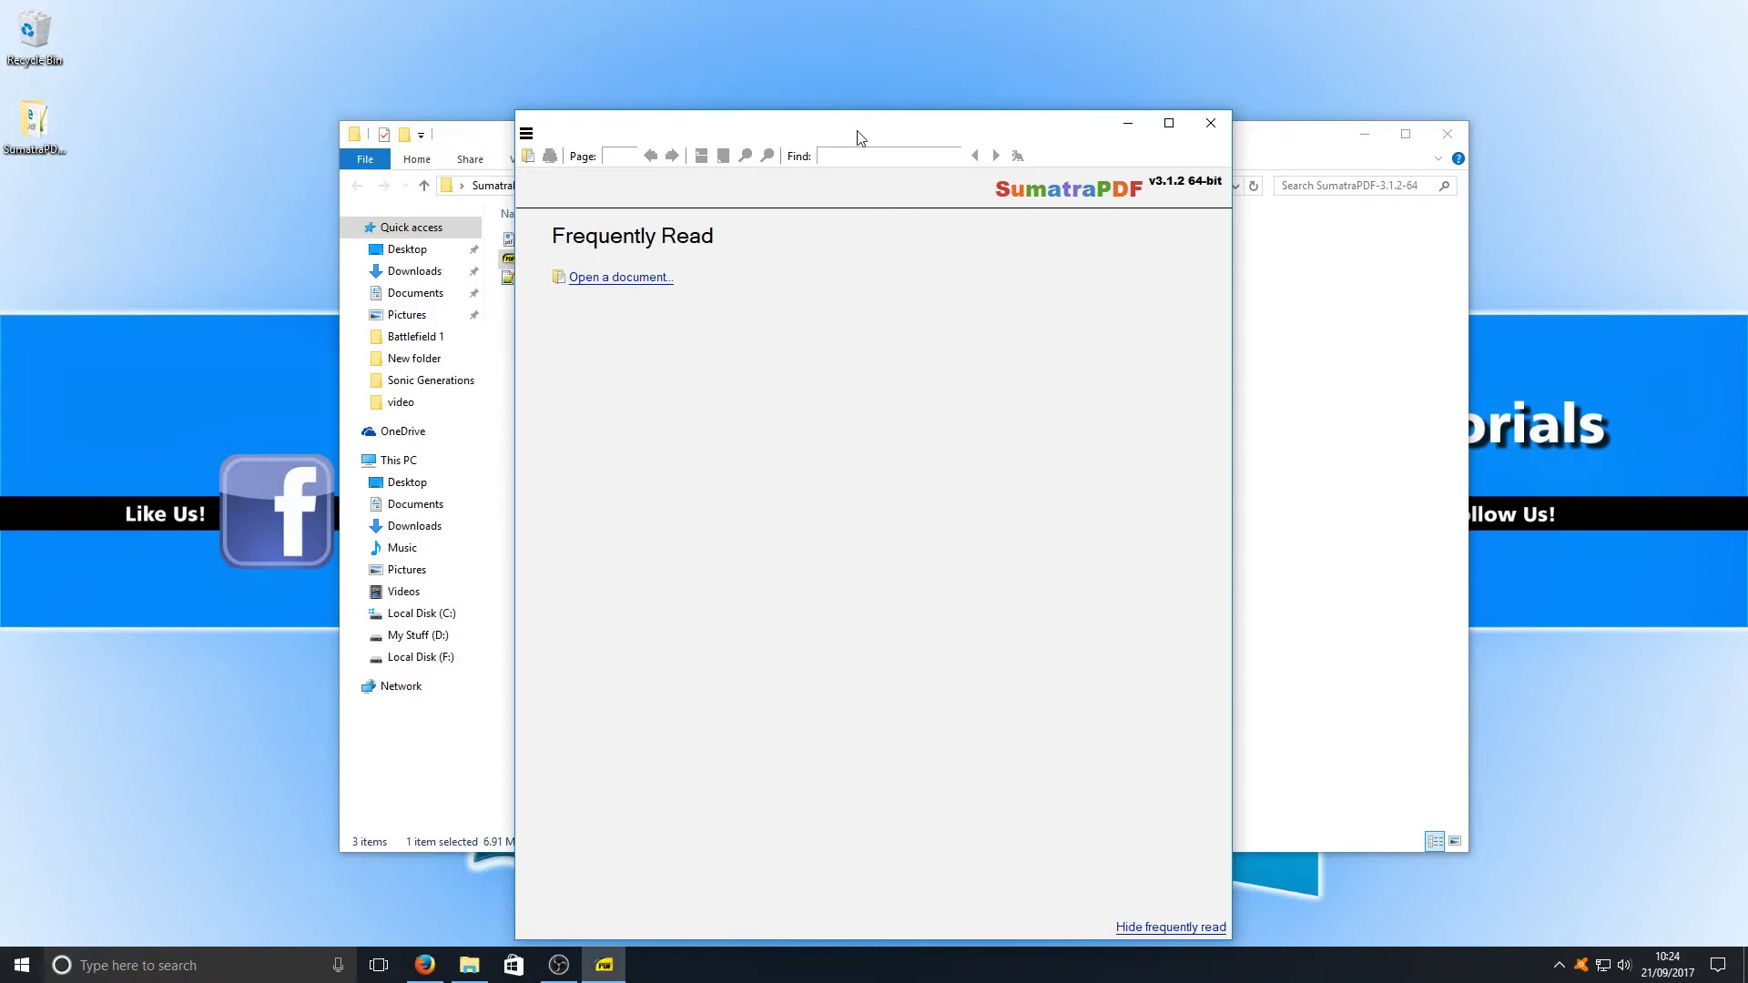
drag(864, 136, 712, 91)
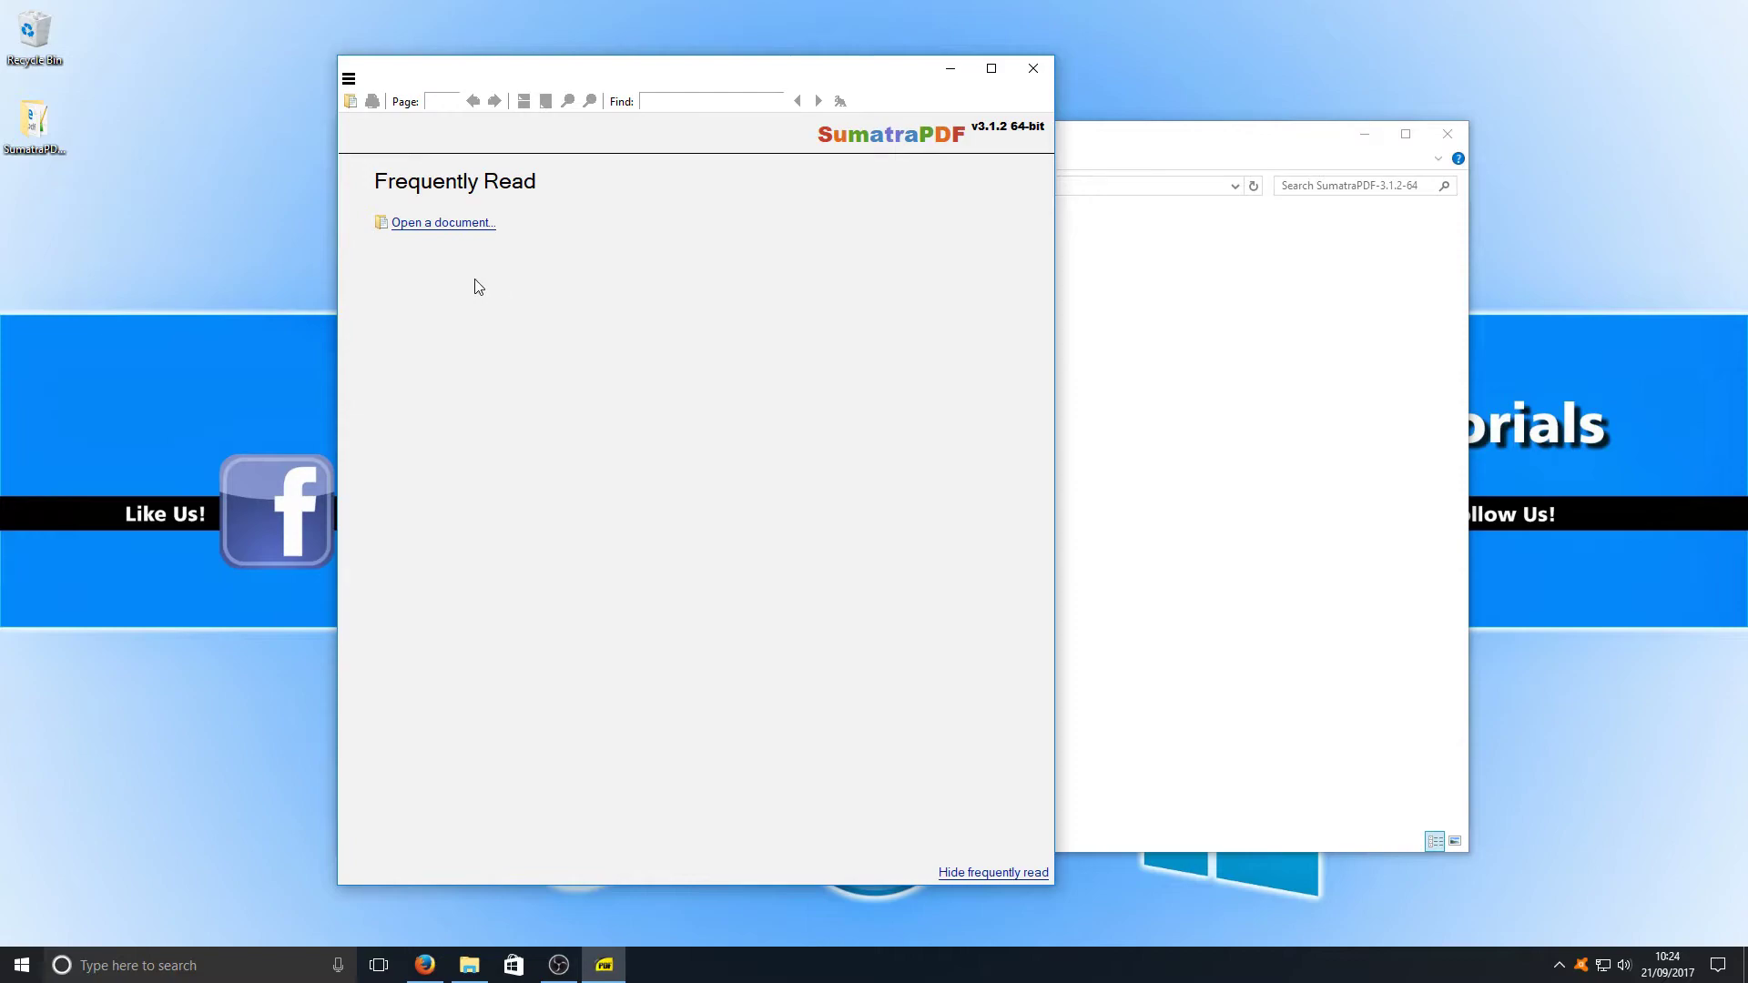
click(446, 227)
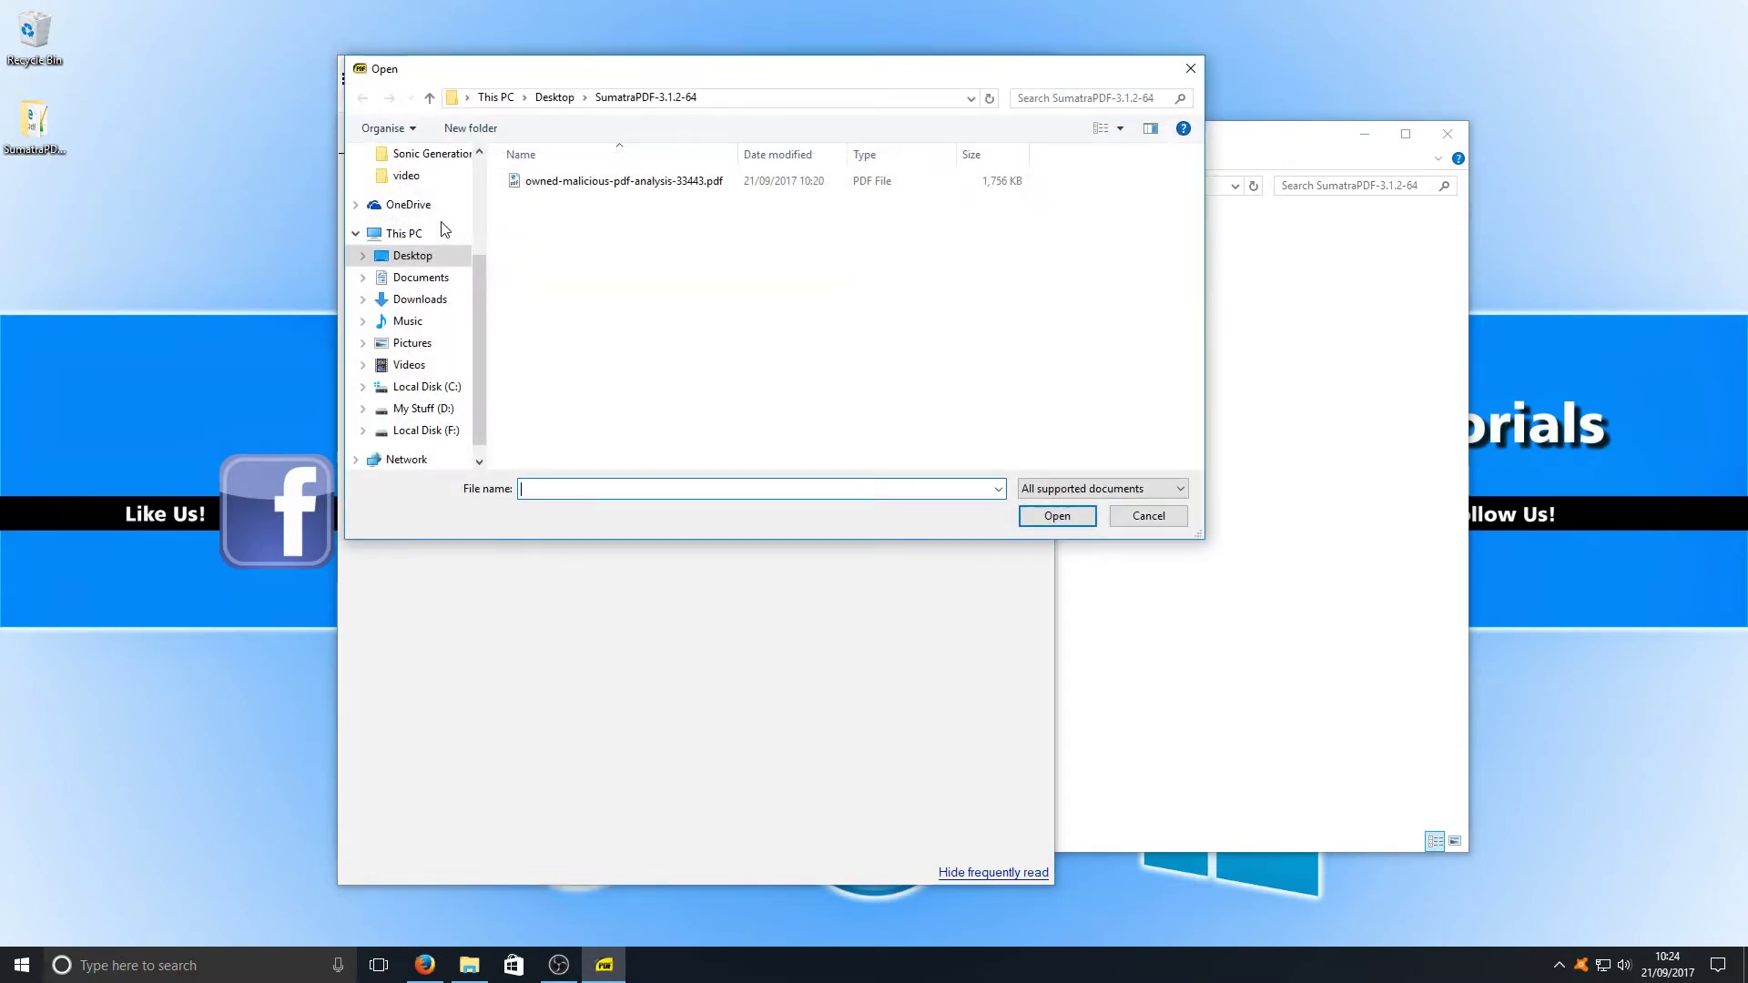
drag(693, 284, 619, 322)
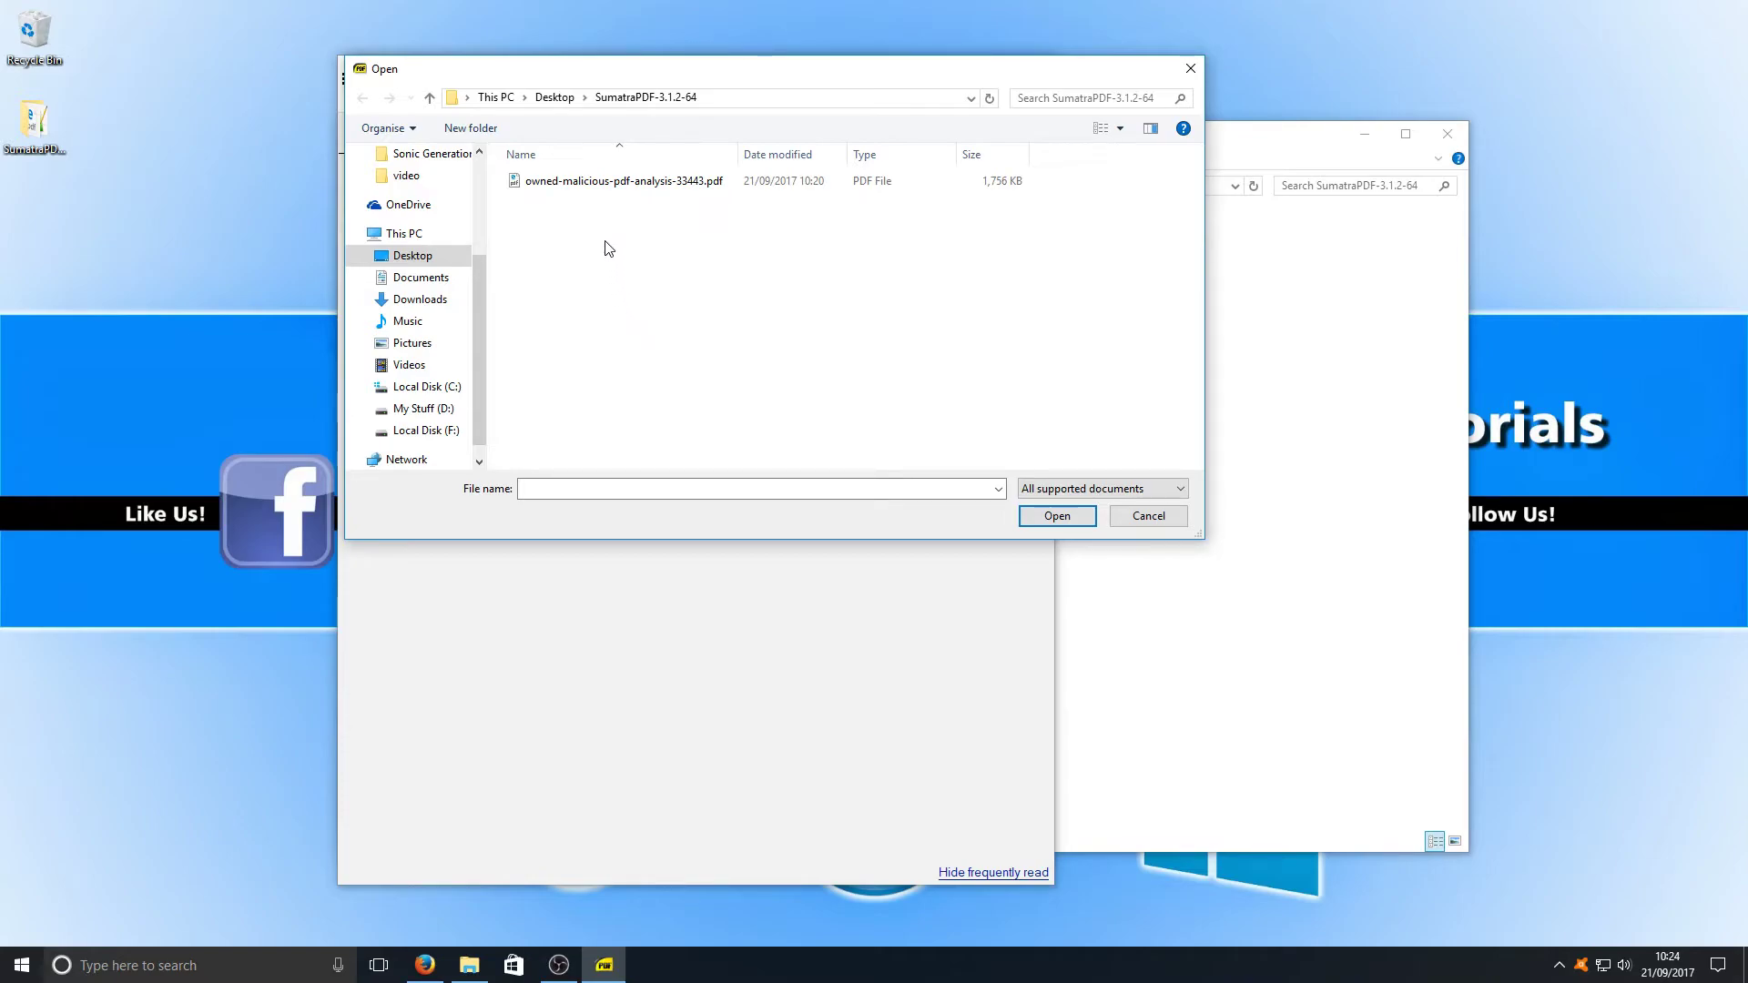
click(602, 181)
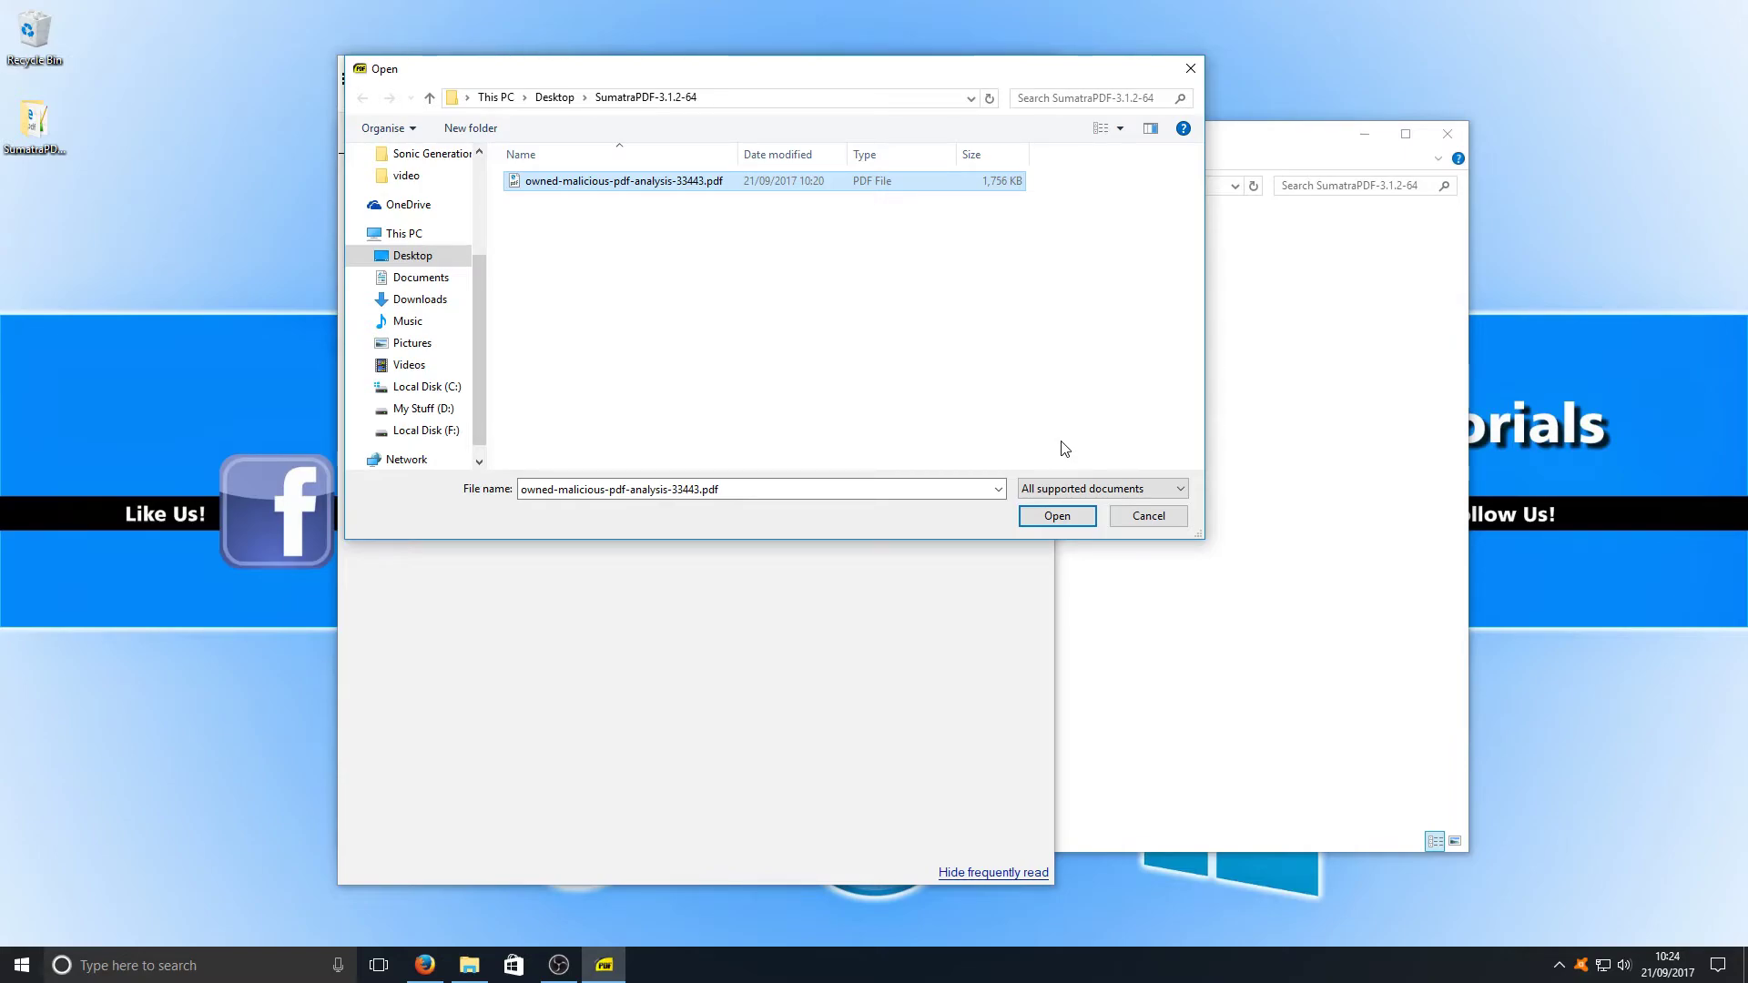
click(1053, 523)
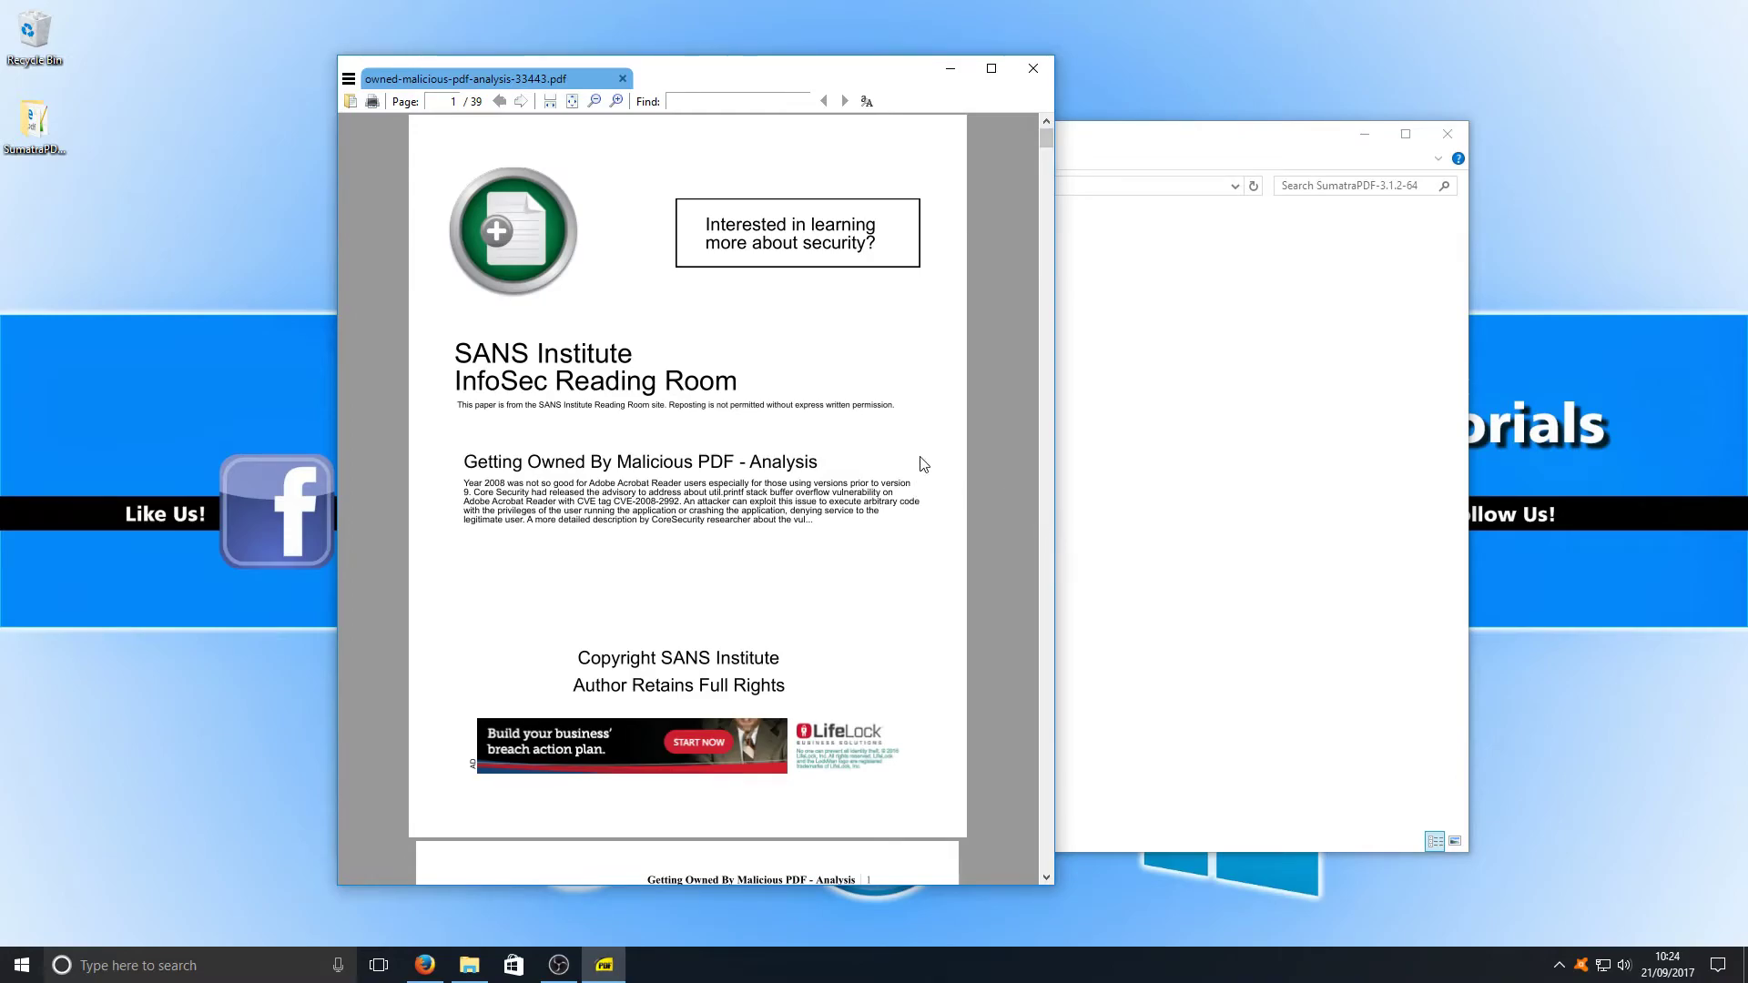
Maximize the viewer, scroll to the end of the 39 pages, then back to page 9
click(991, 69)
scroll(1072, 339, down, 15)
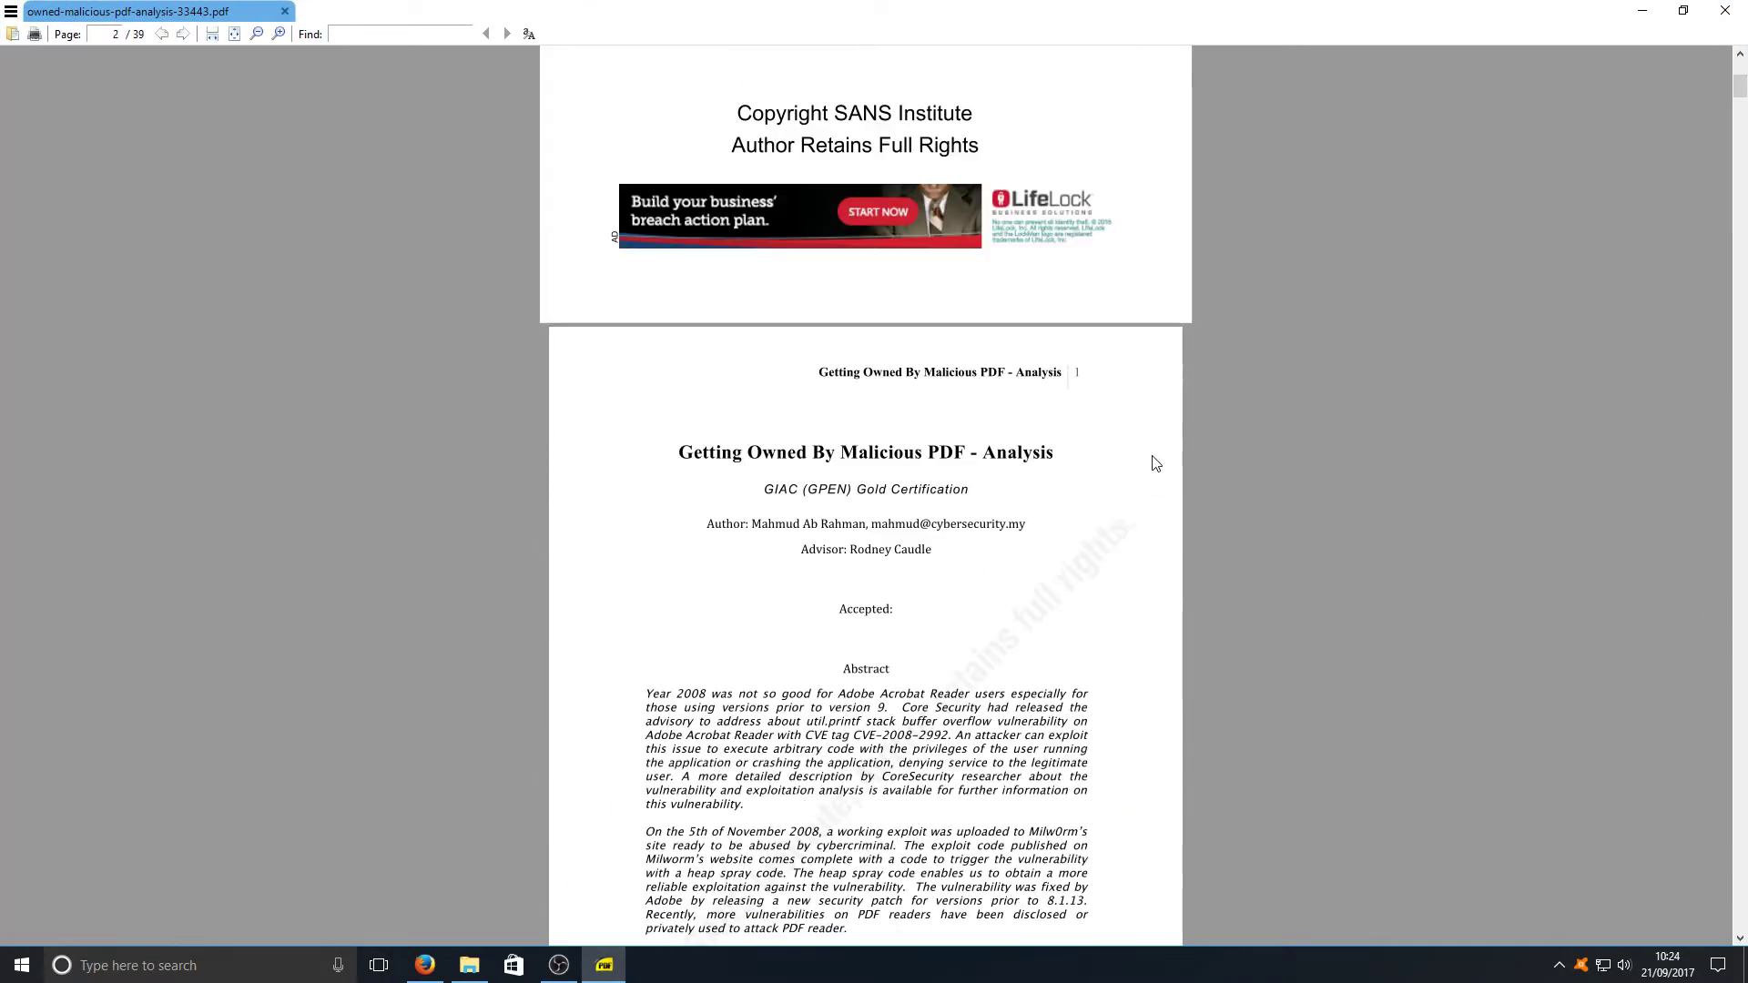
drag(1736, 117, 1629, 933)
scroll(1216, 537, up, 20)
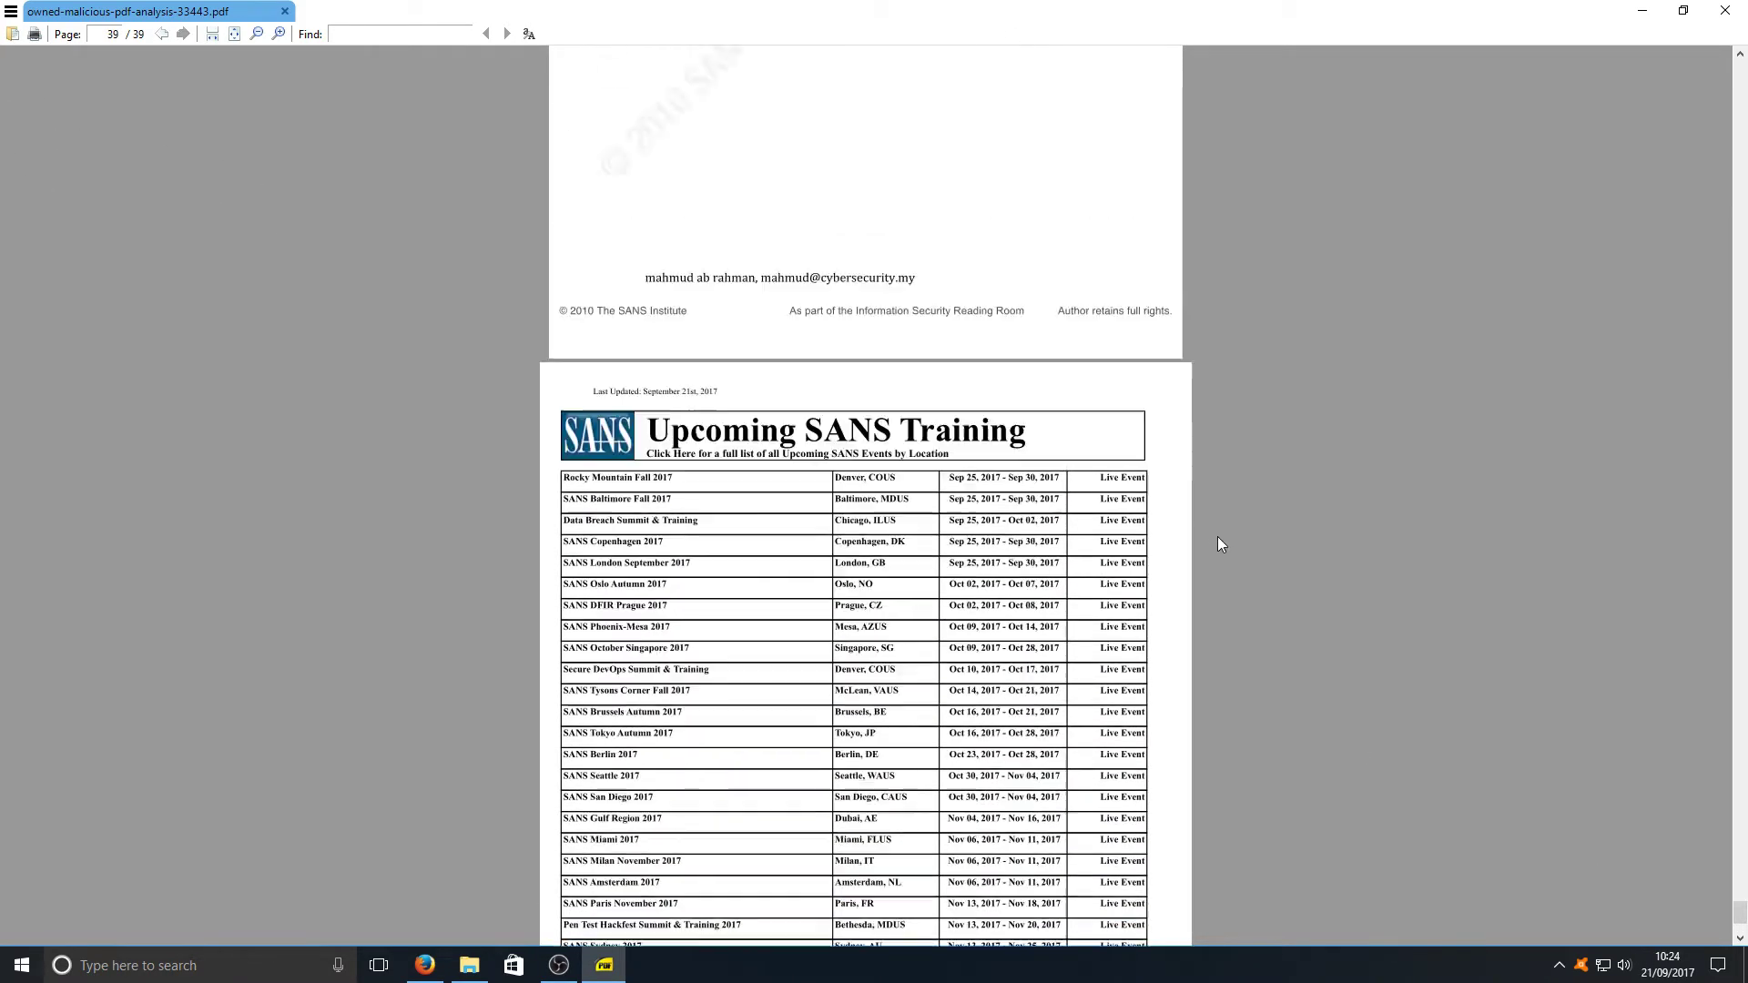
scroll(1166, 455, up, 3)
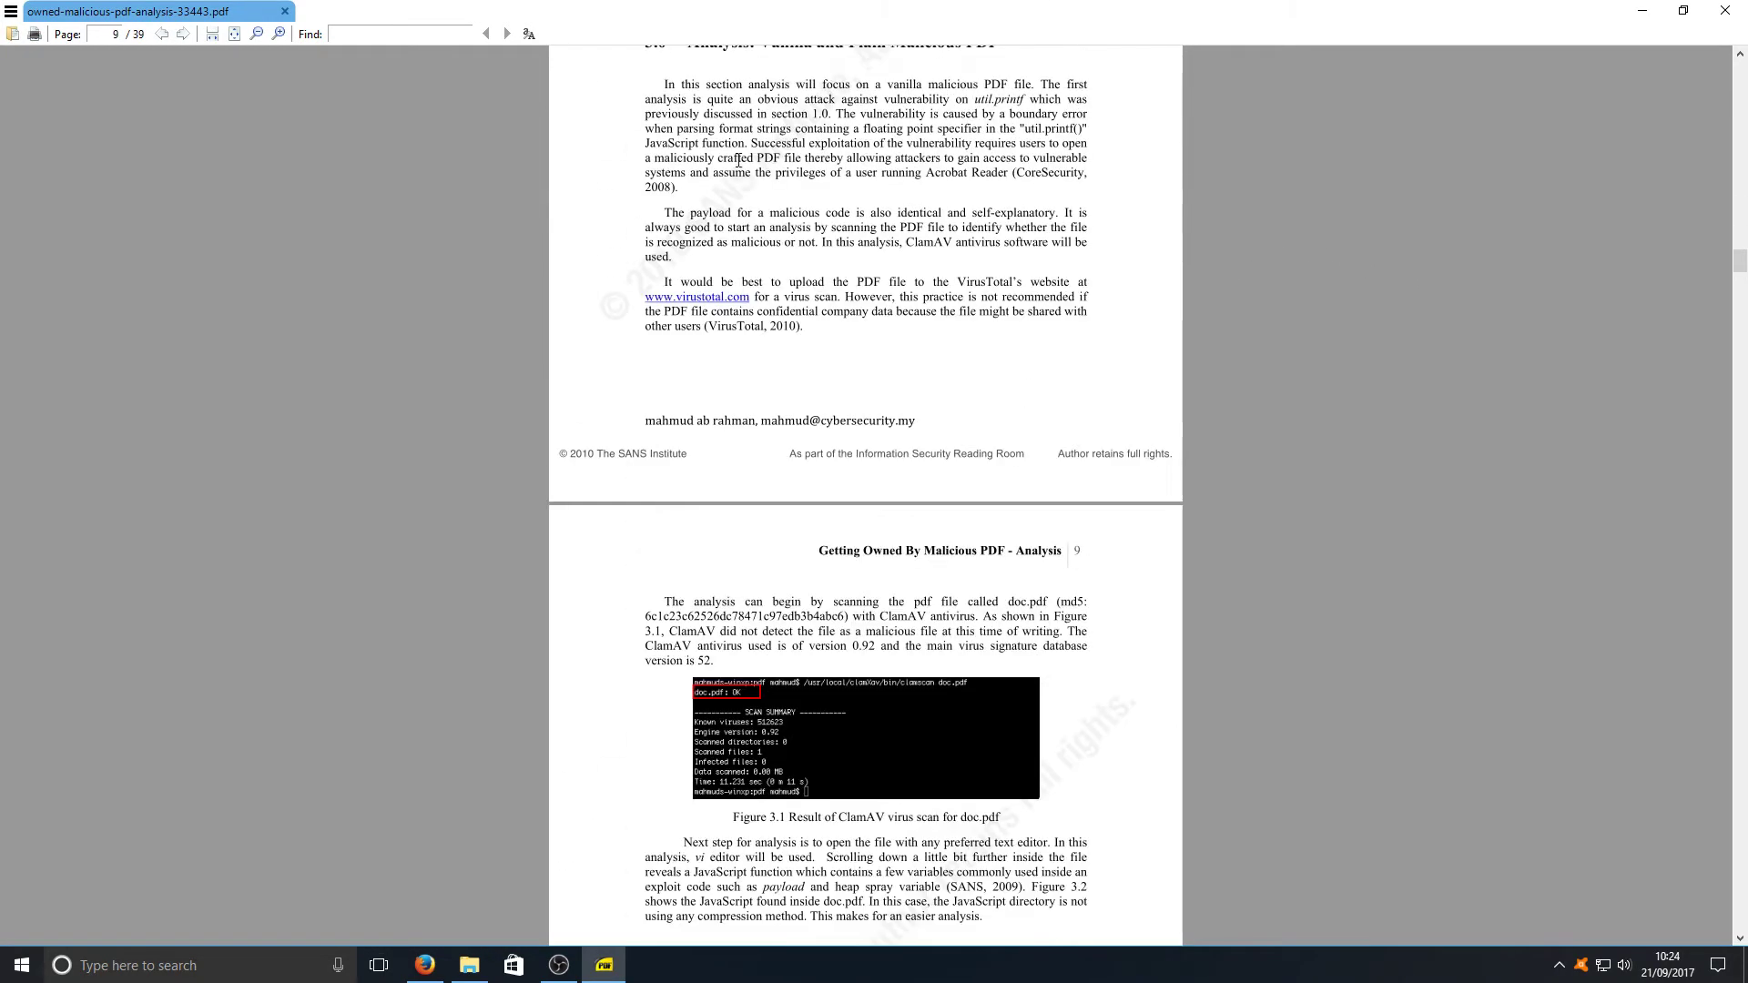
scroll(737, 162, up, 2)
Restore SumatraPDF to a smaller window and bring the extracted folder's window forward
double_click(437, 9)
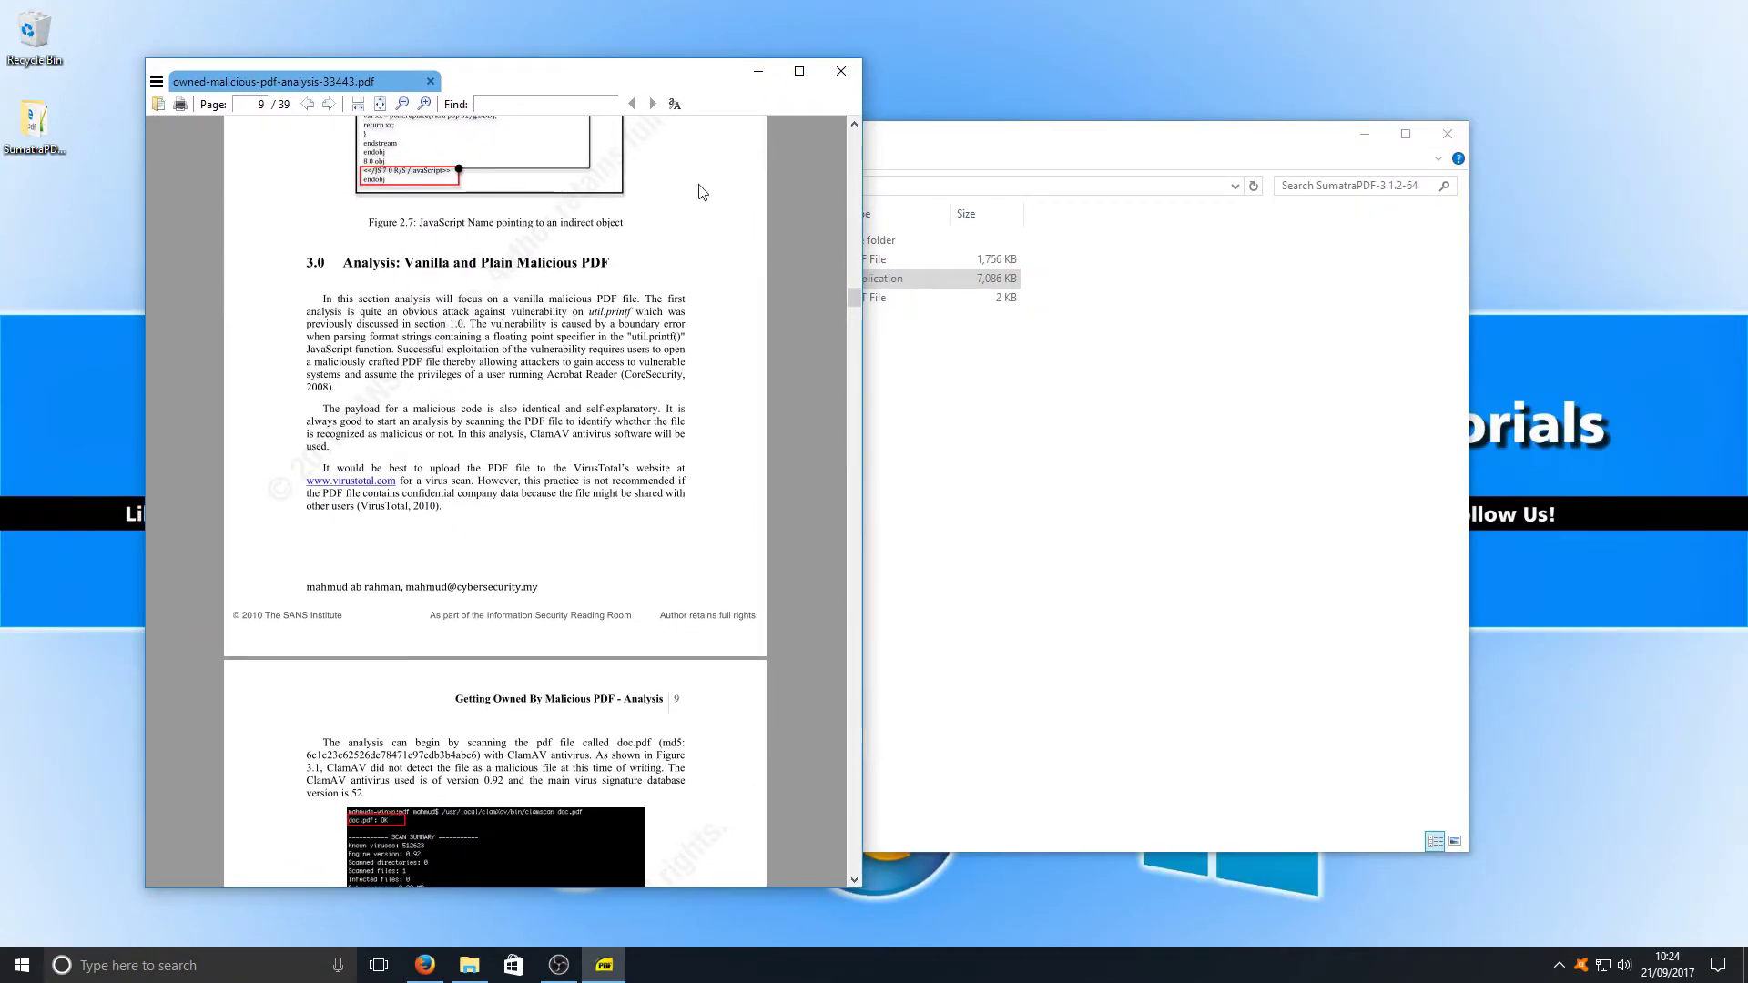
drag(867, 231, 1200, 235)
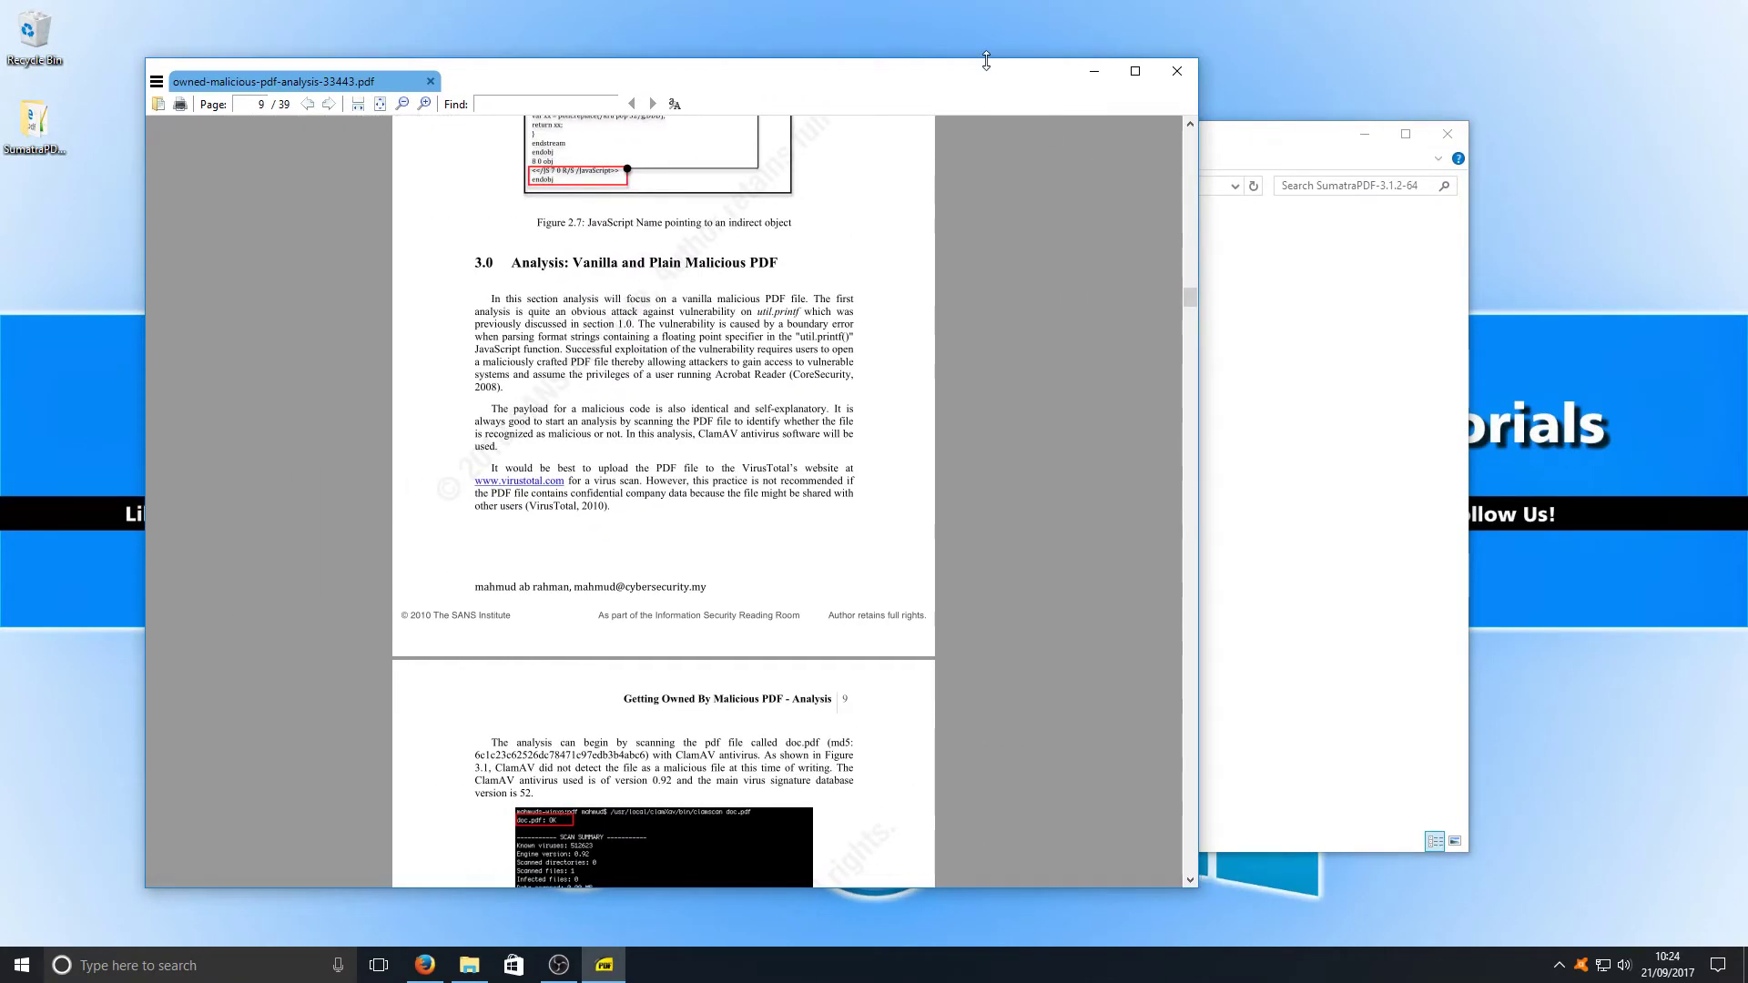
drag(991, 59, 928, 98)
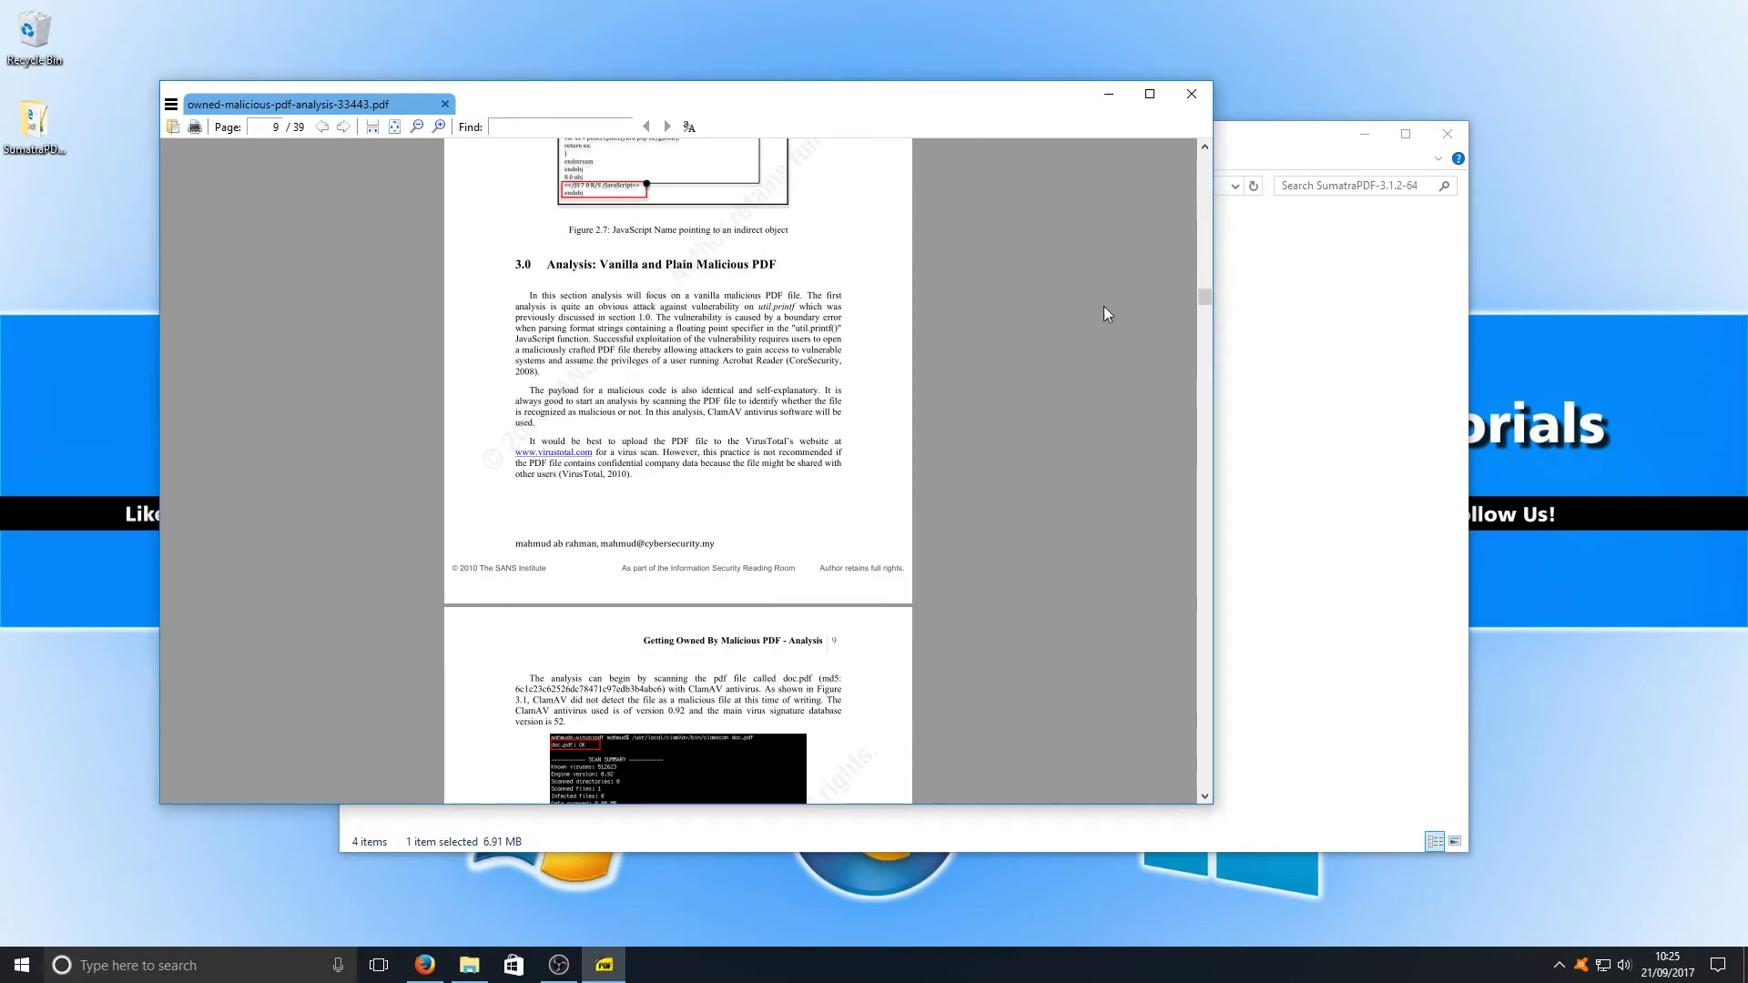
click(1305, 360)
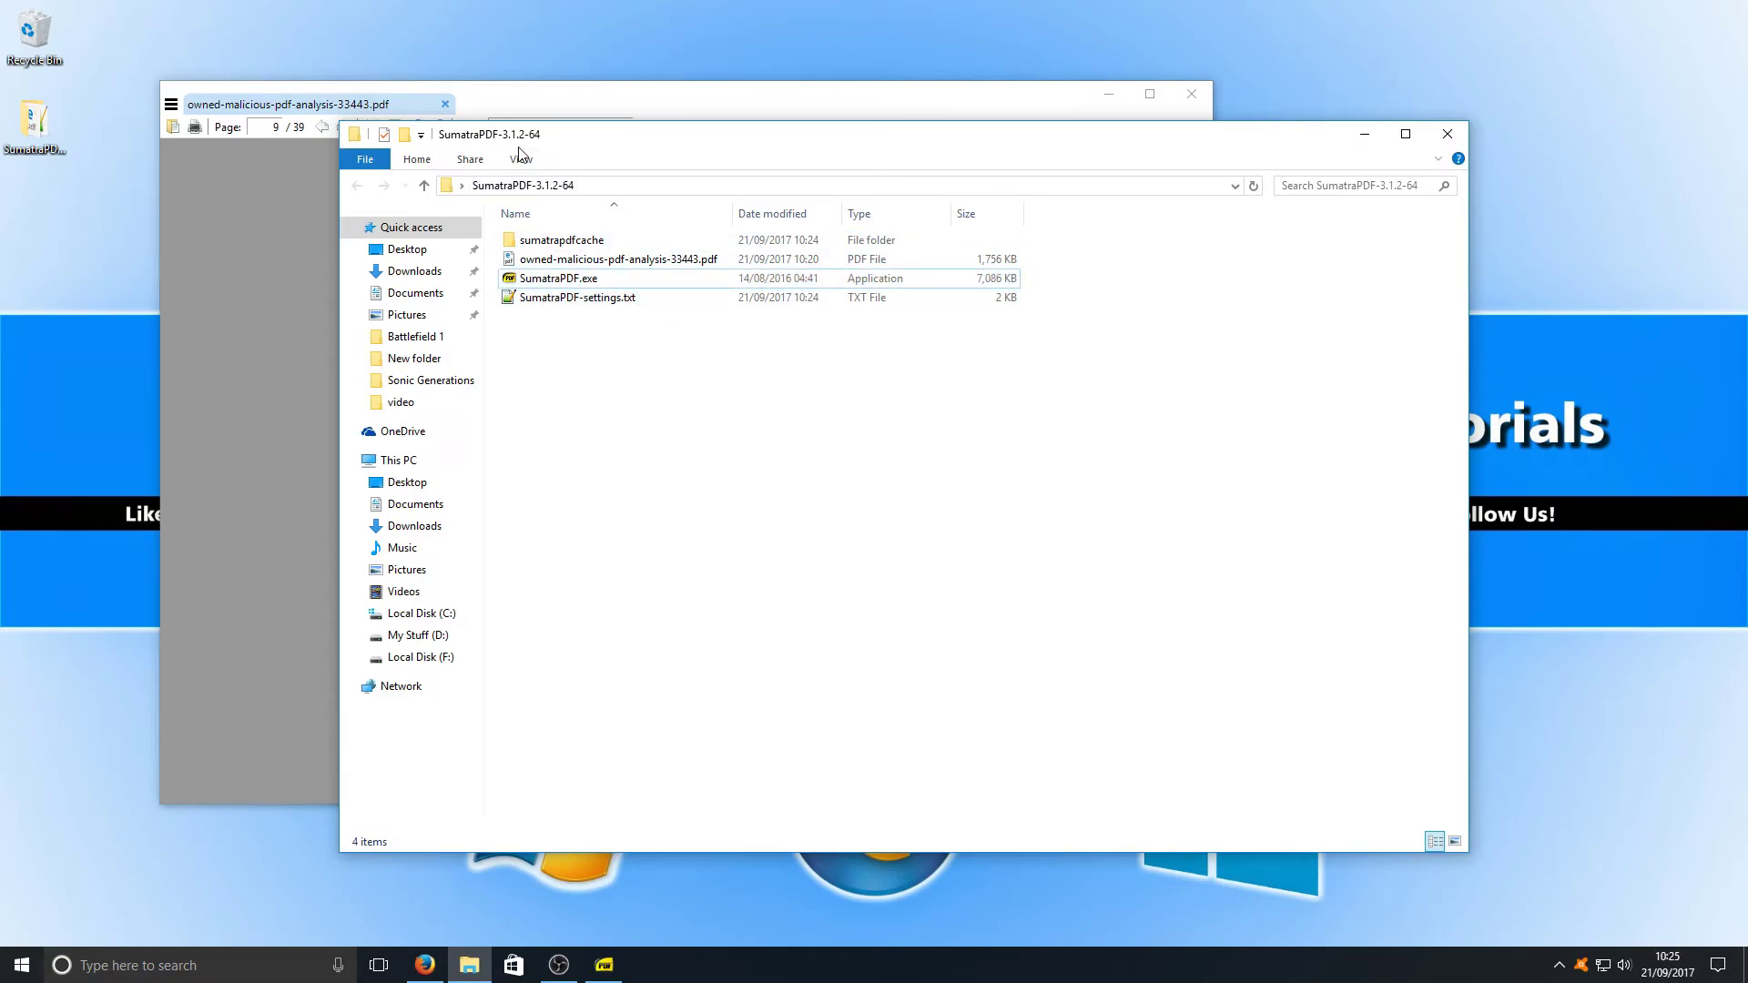
double_click(605, 240)
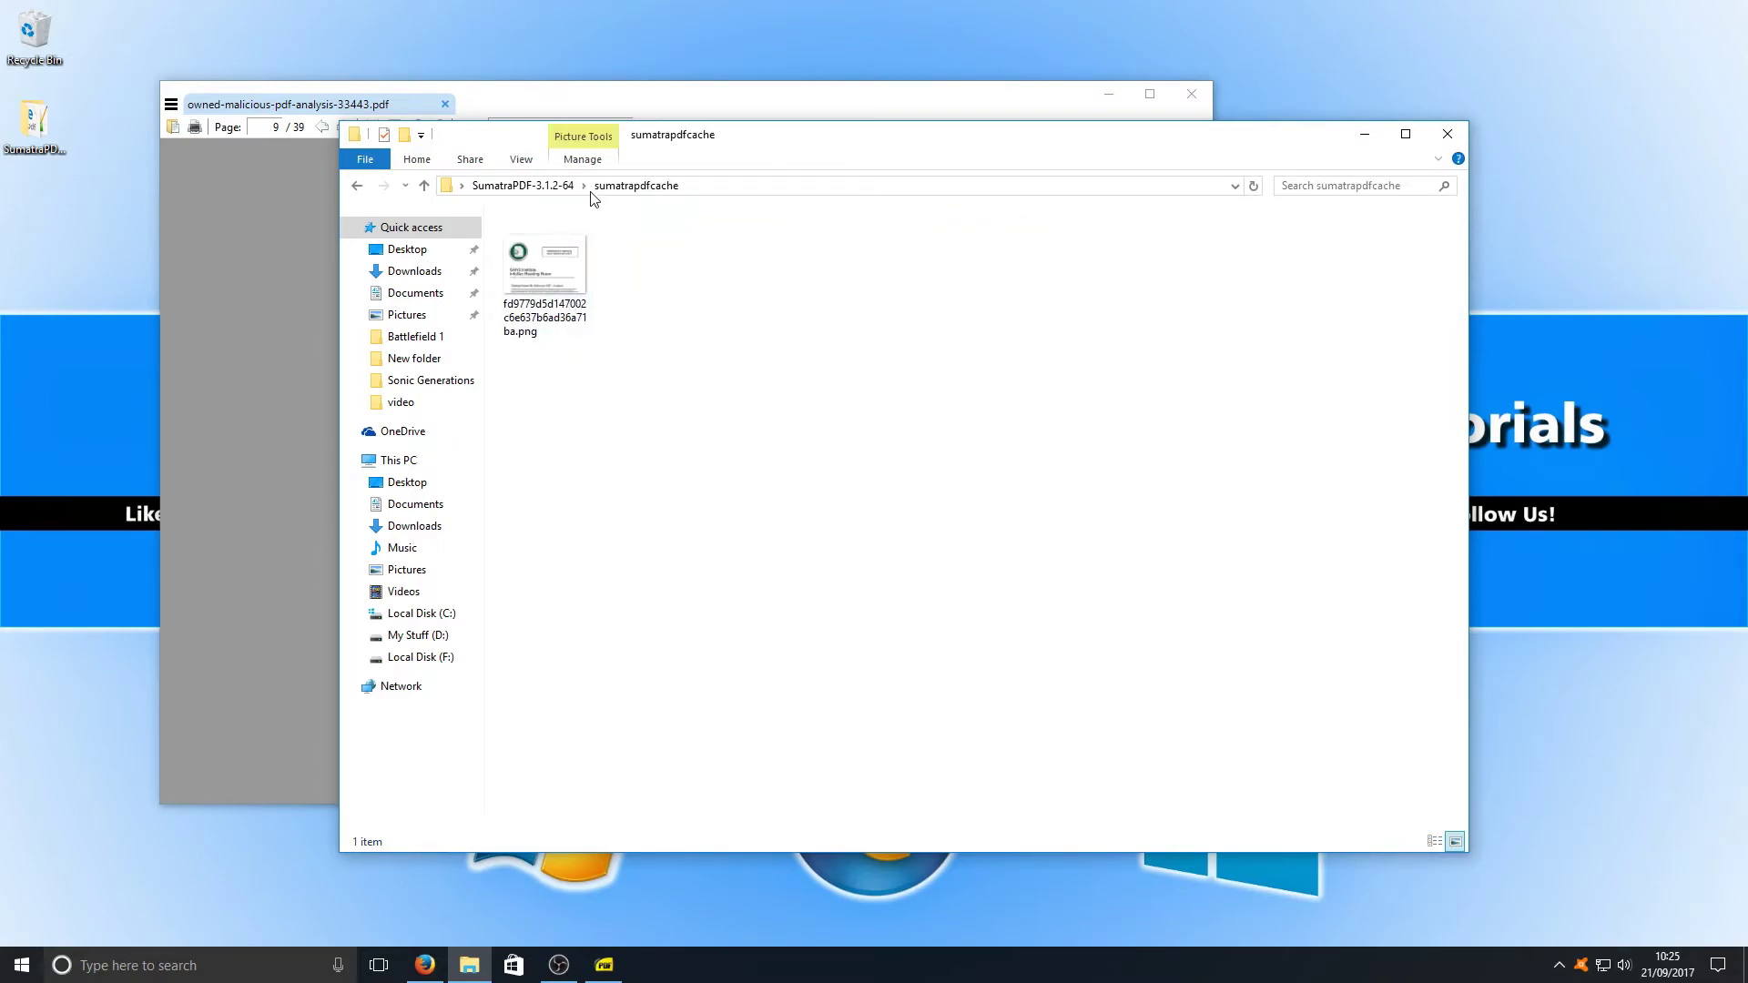
click(558, 187)
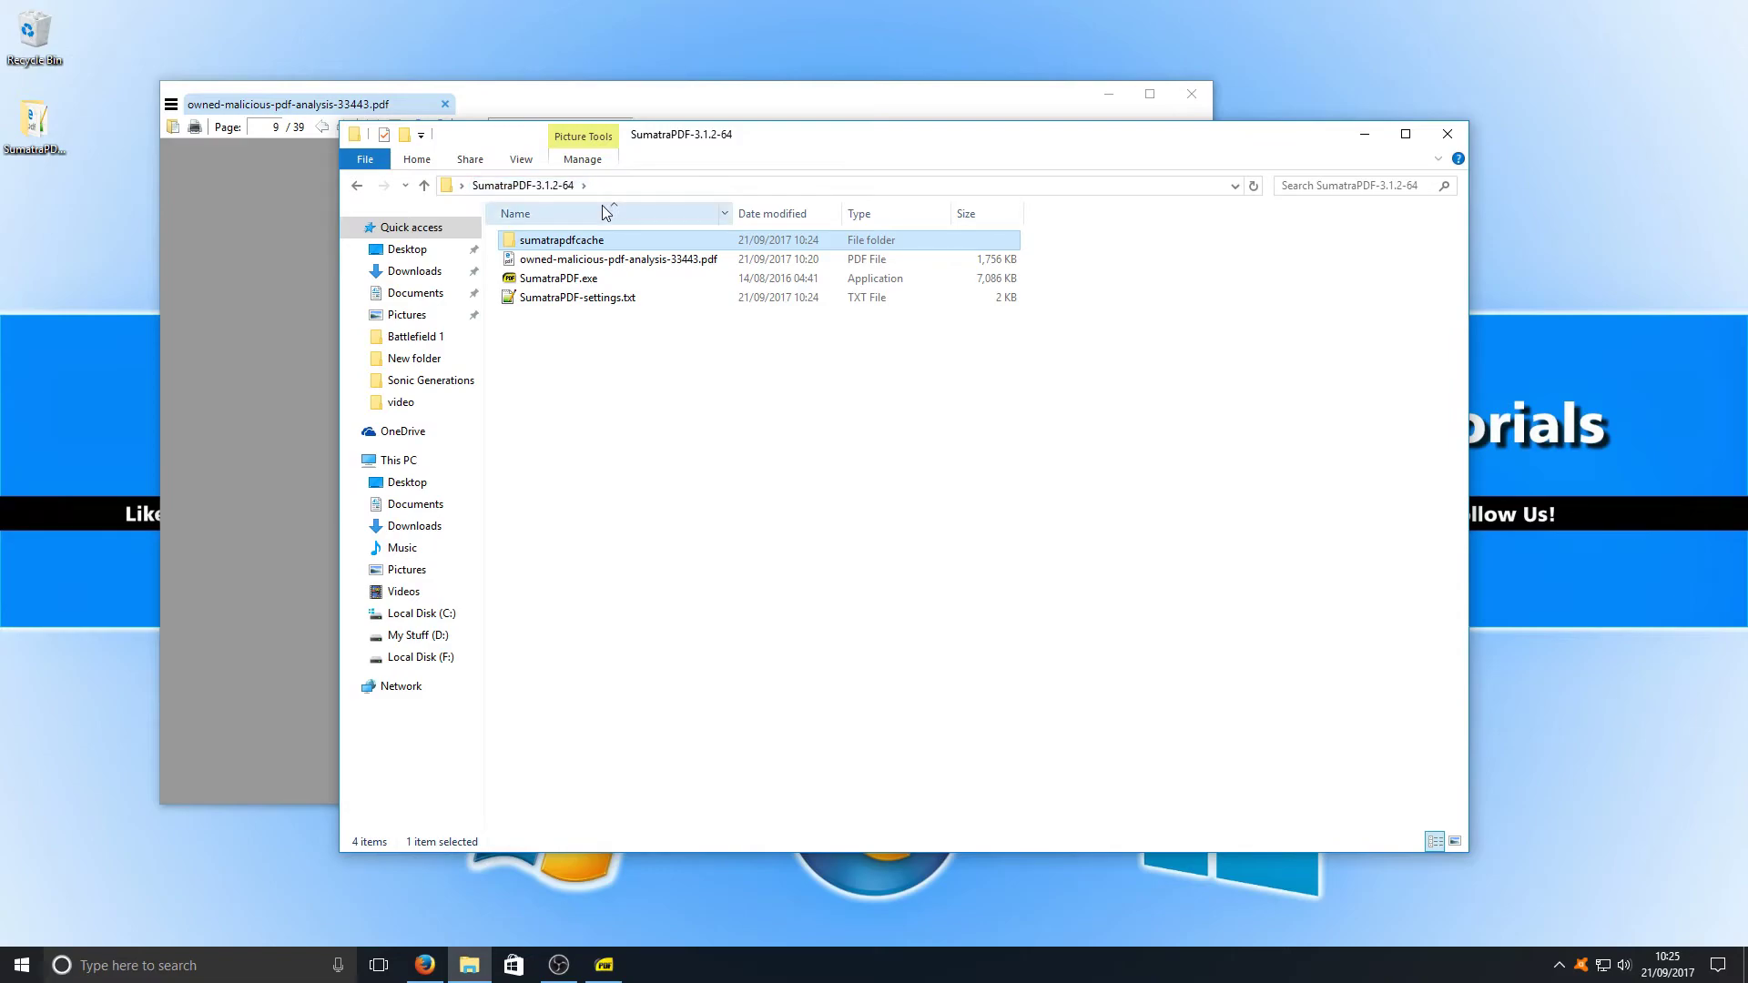
click(581, 107)
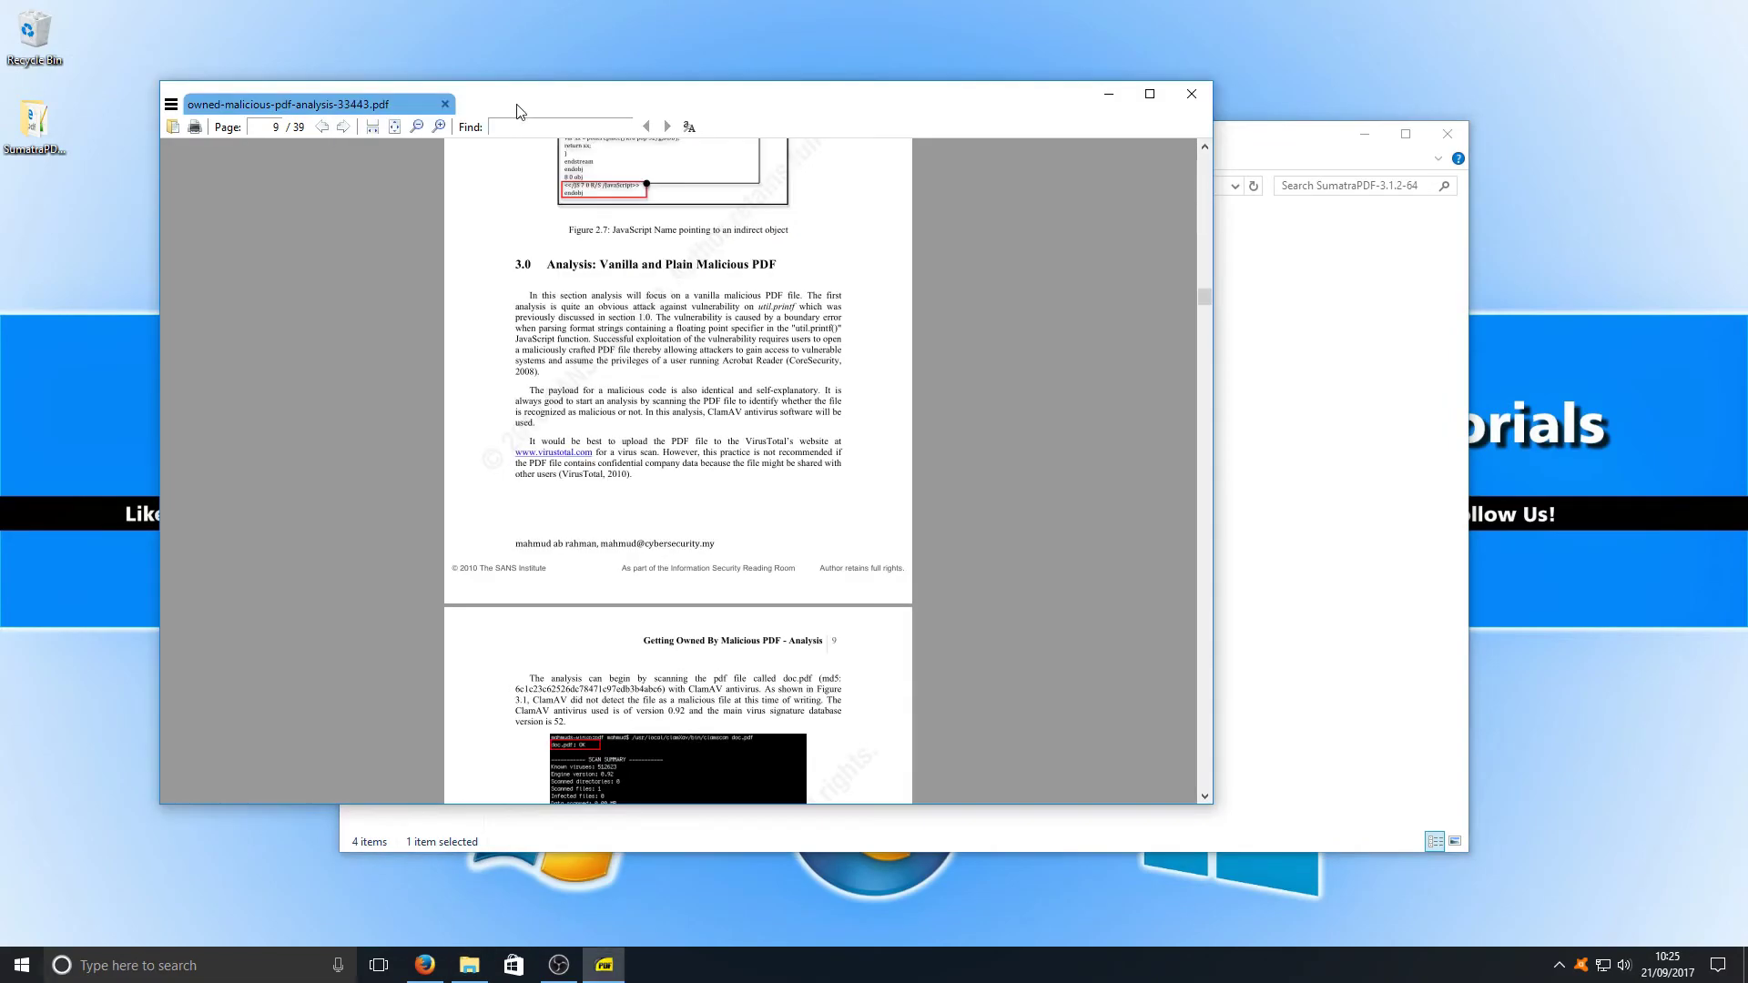
click(178, 106)
mouse_move(184, 129)
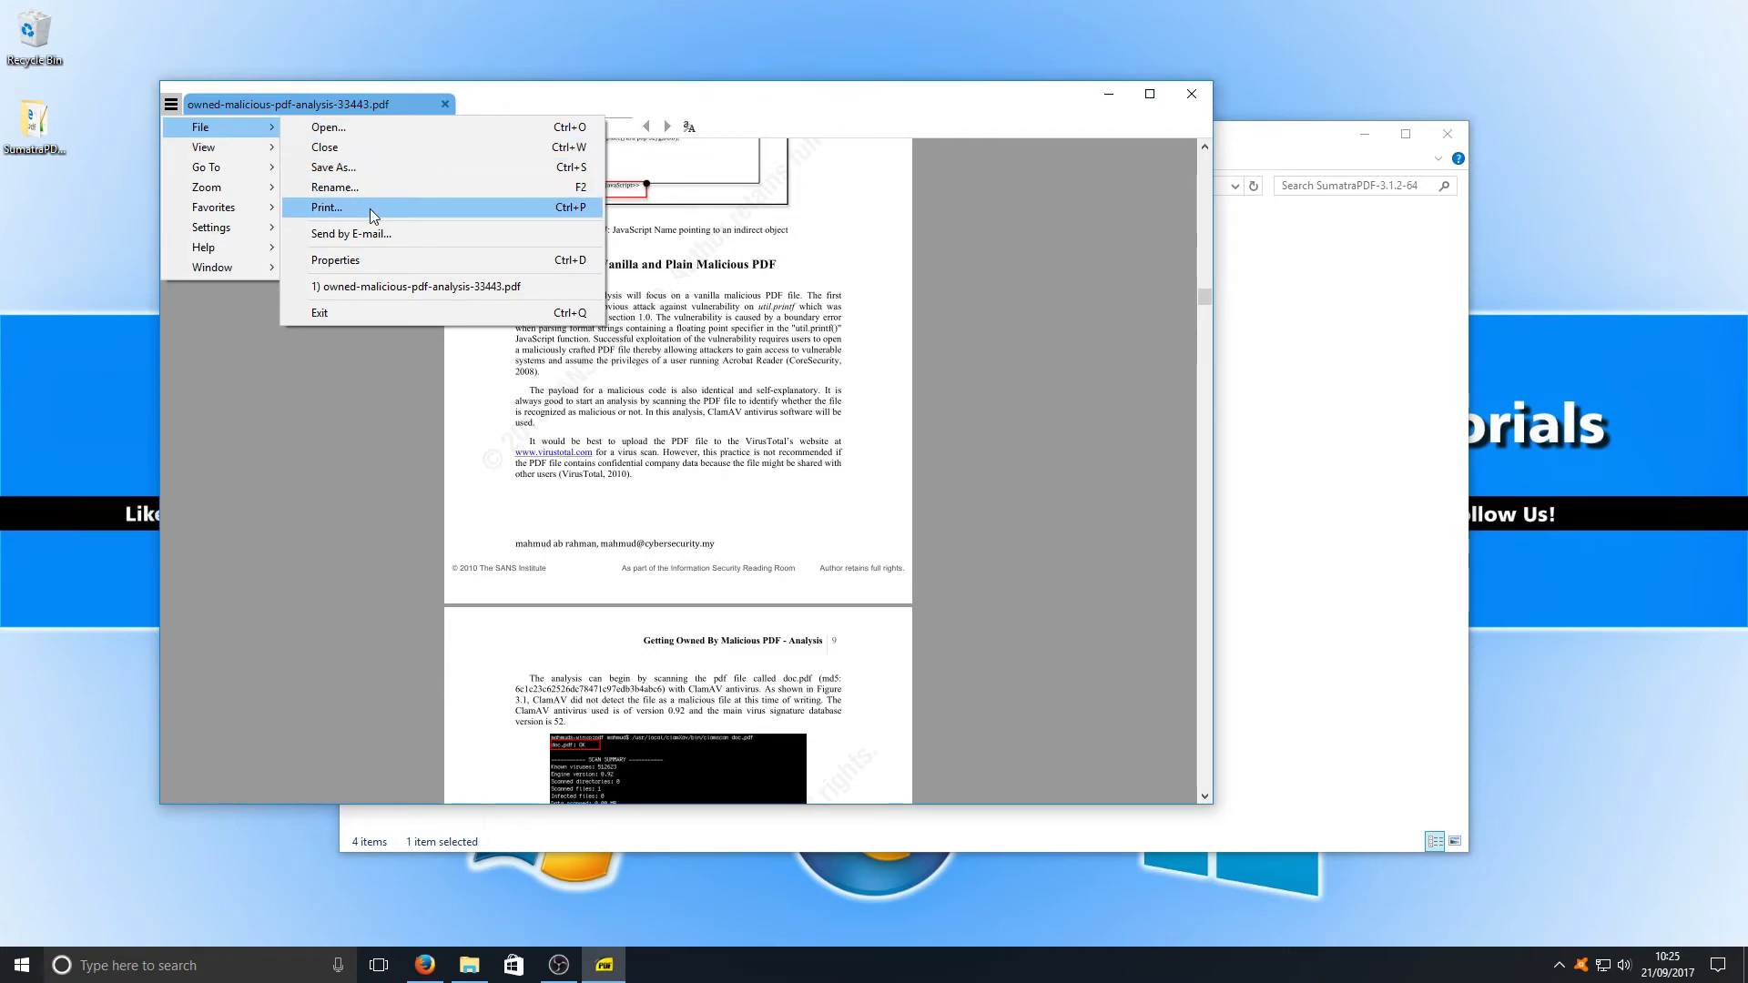
mouse_move(241, 148)
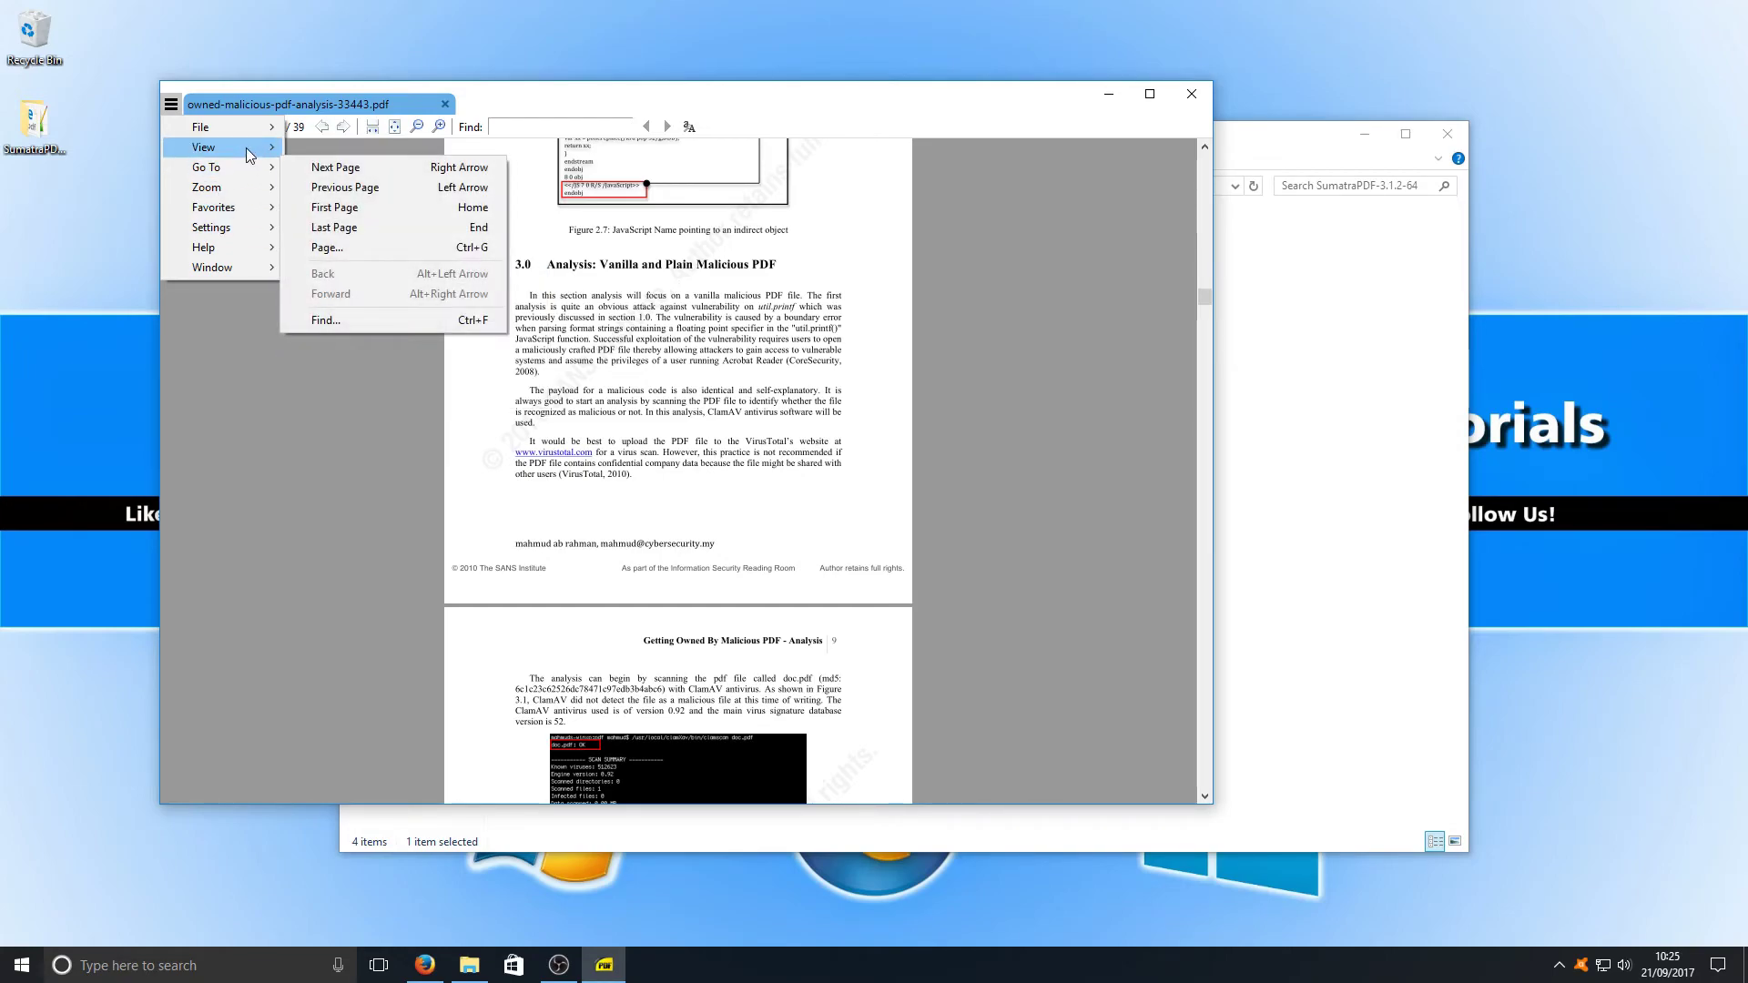
mouse_move(250, 154)
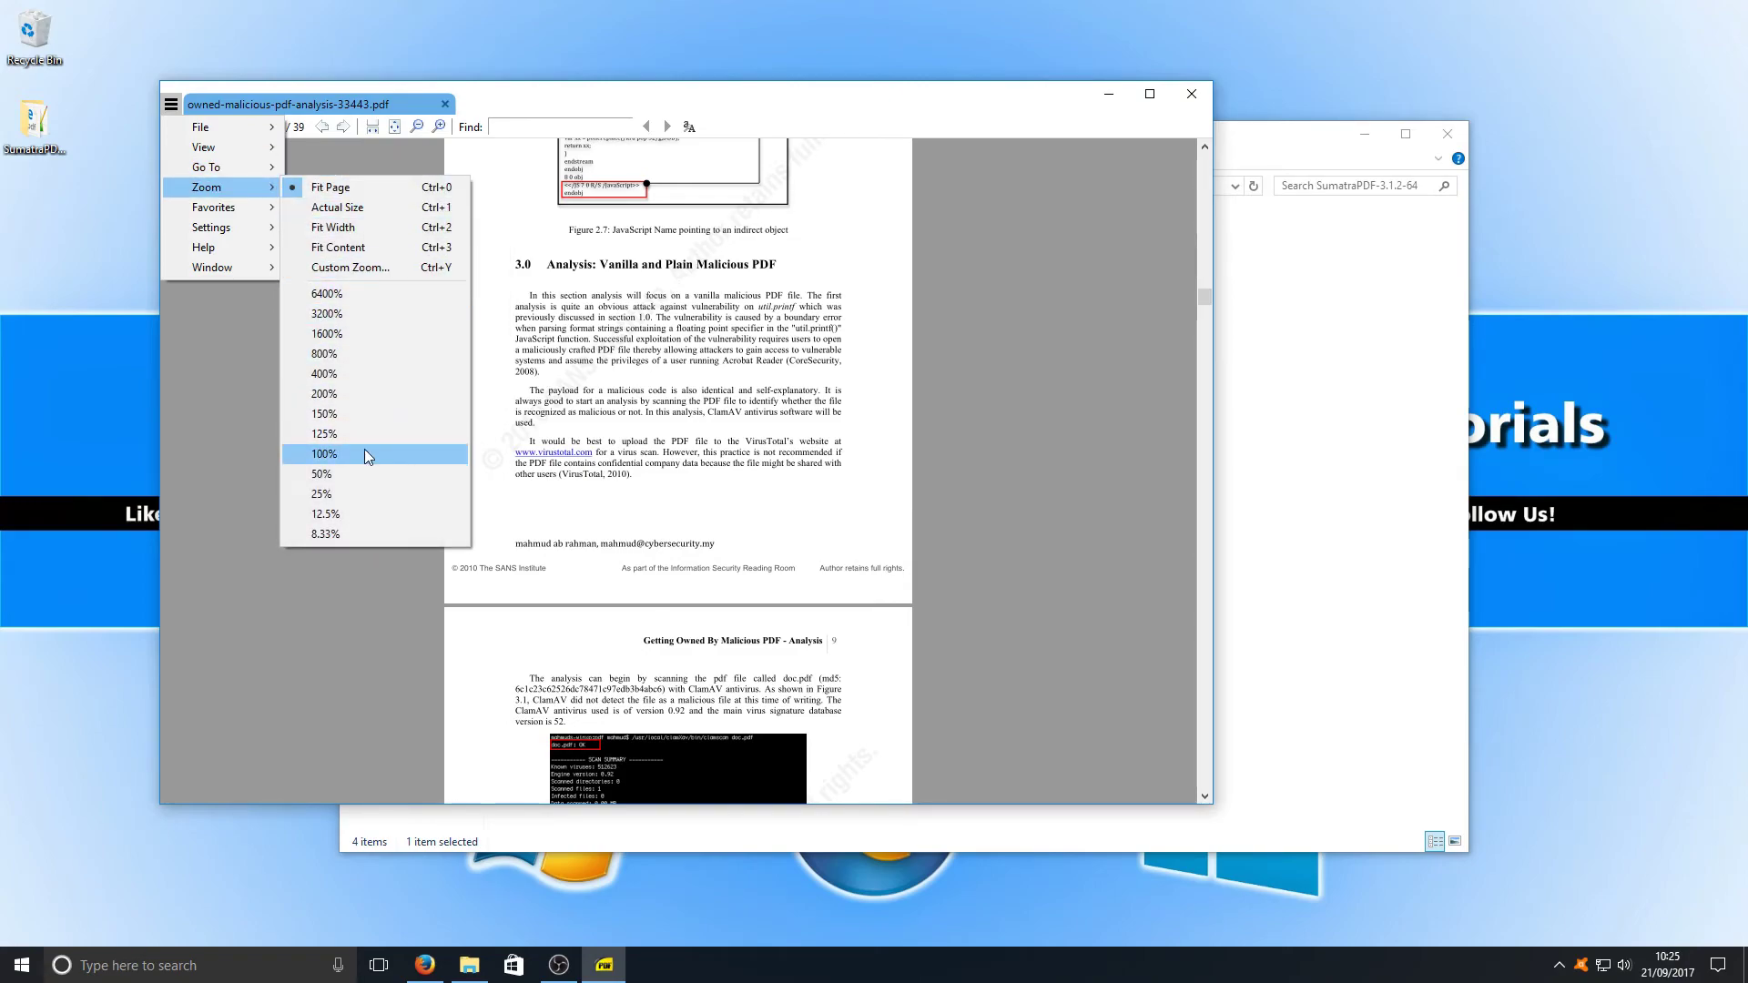
mouse_move(256, 231)
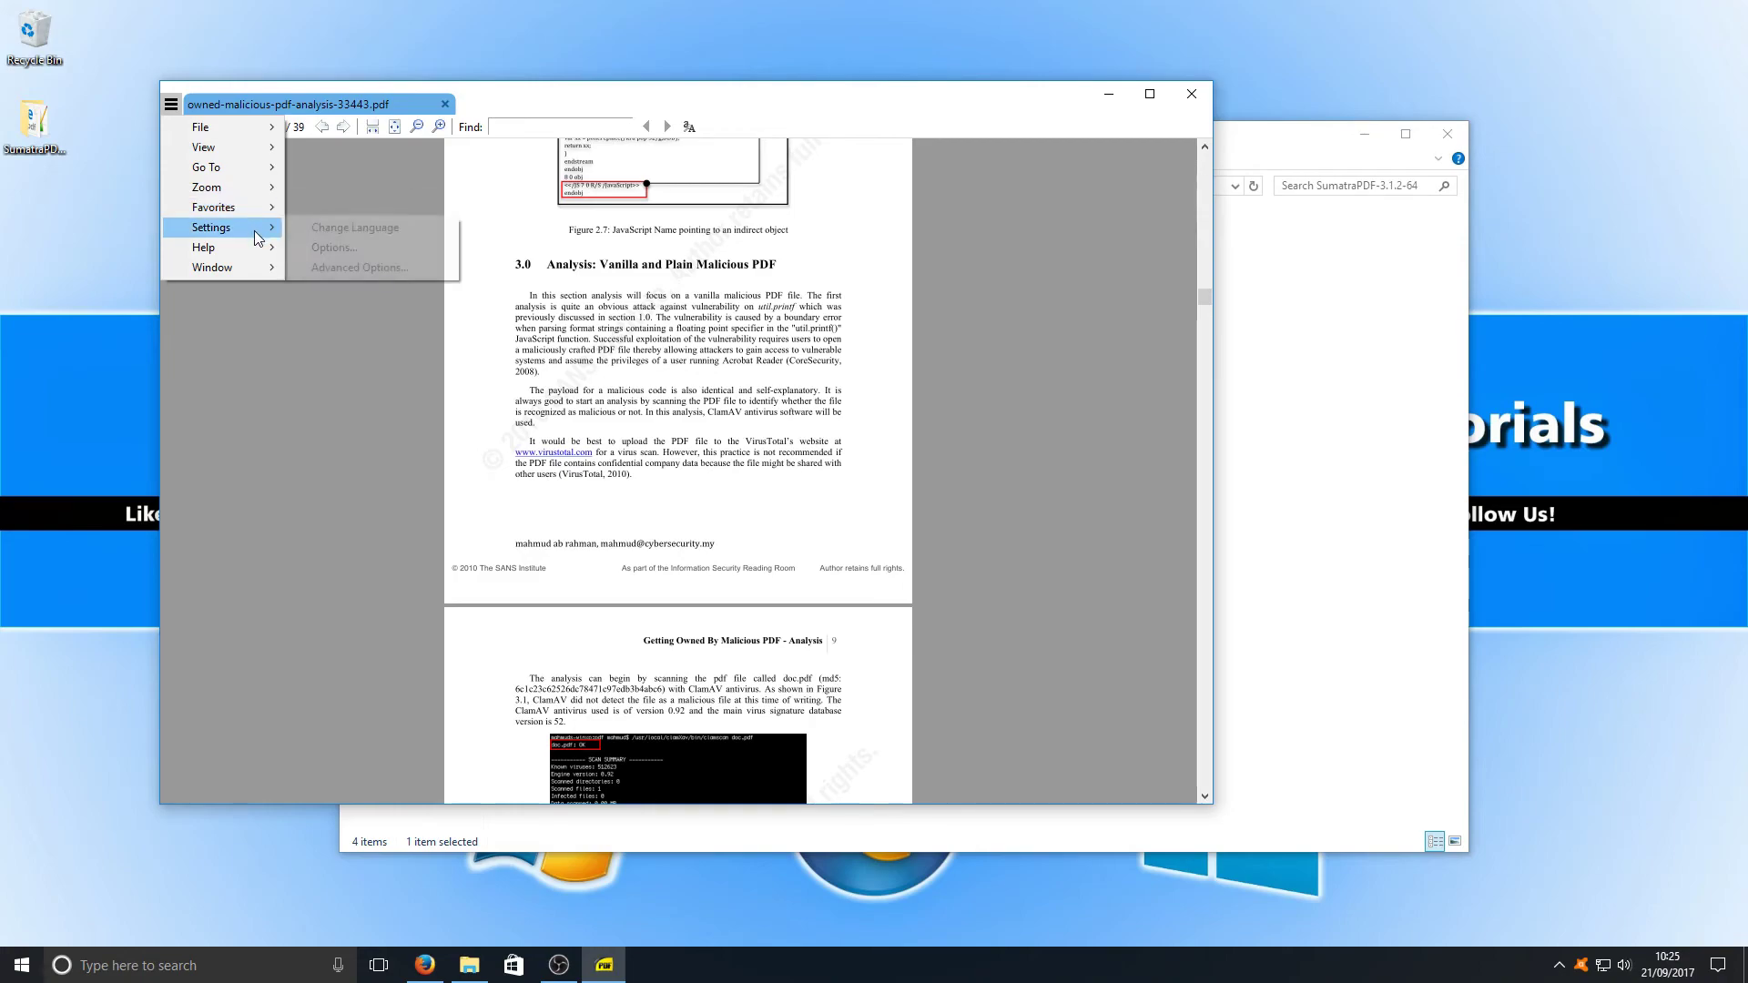
click(357, 248)
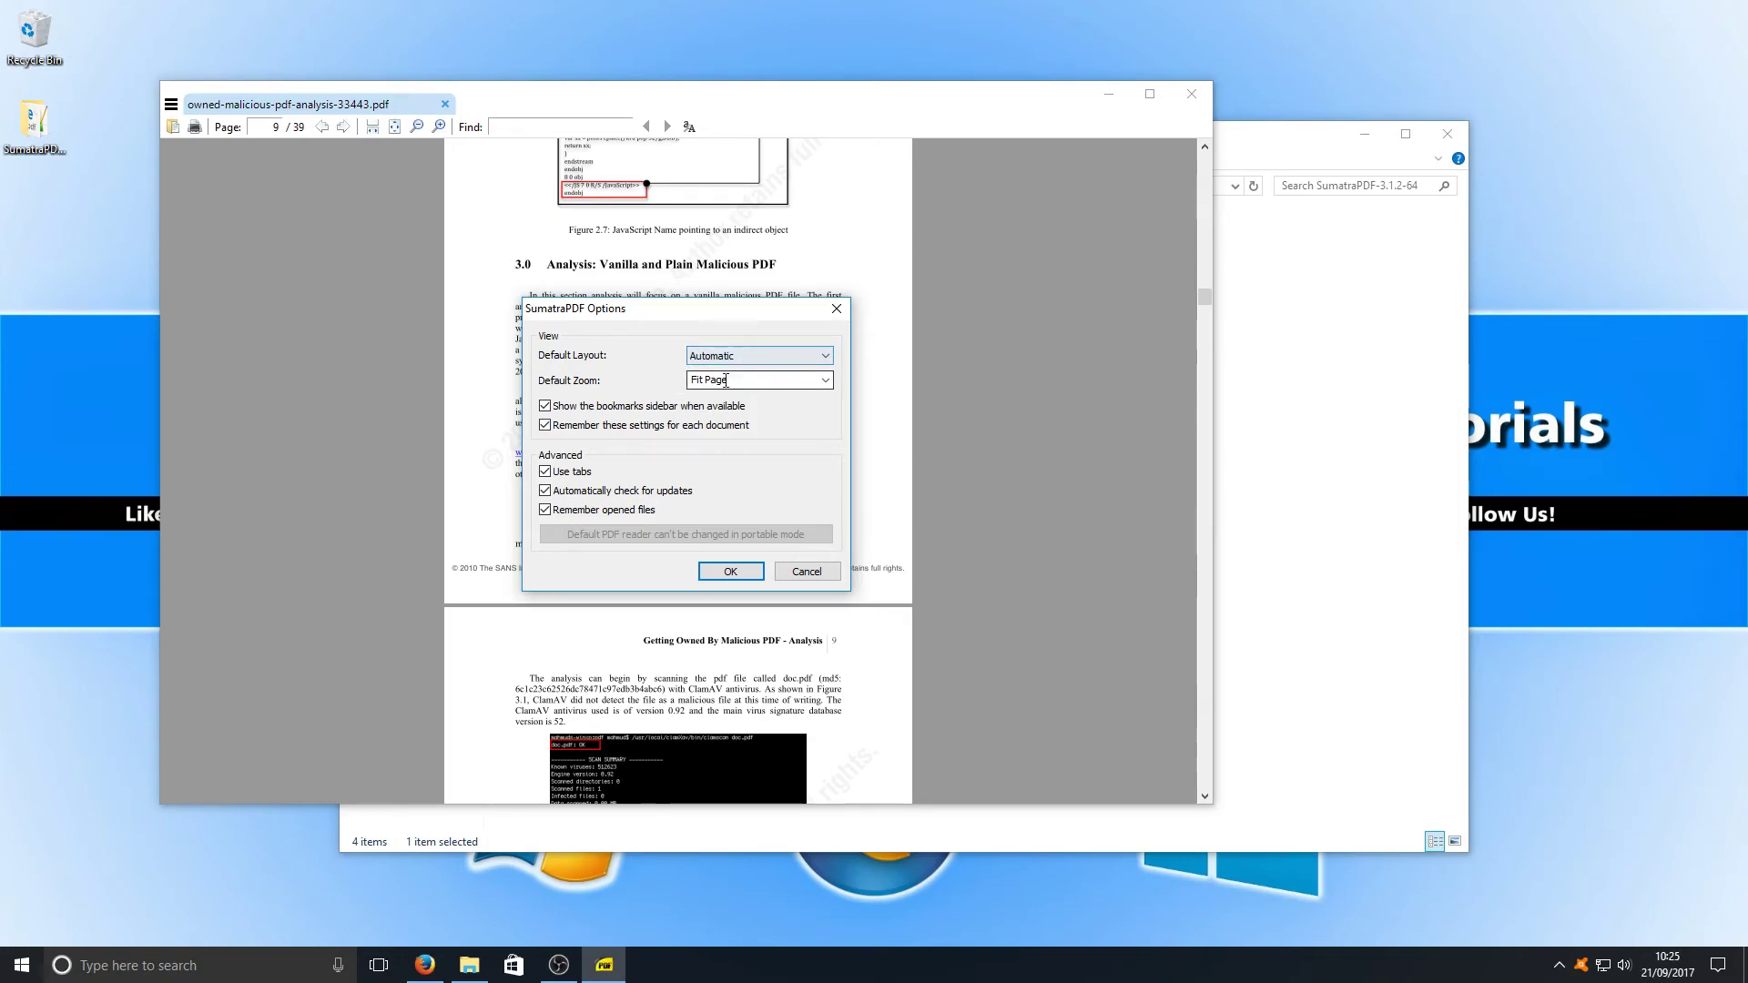
click(805, 572)
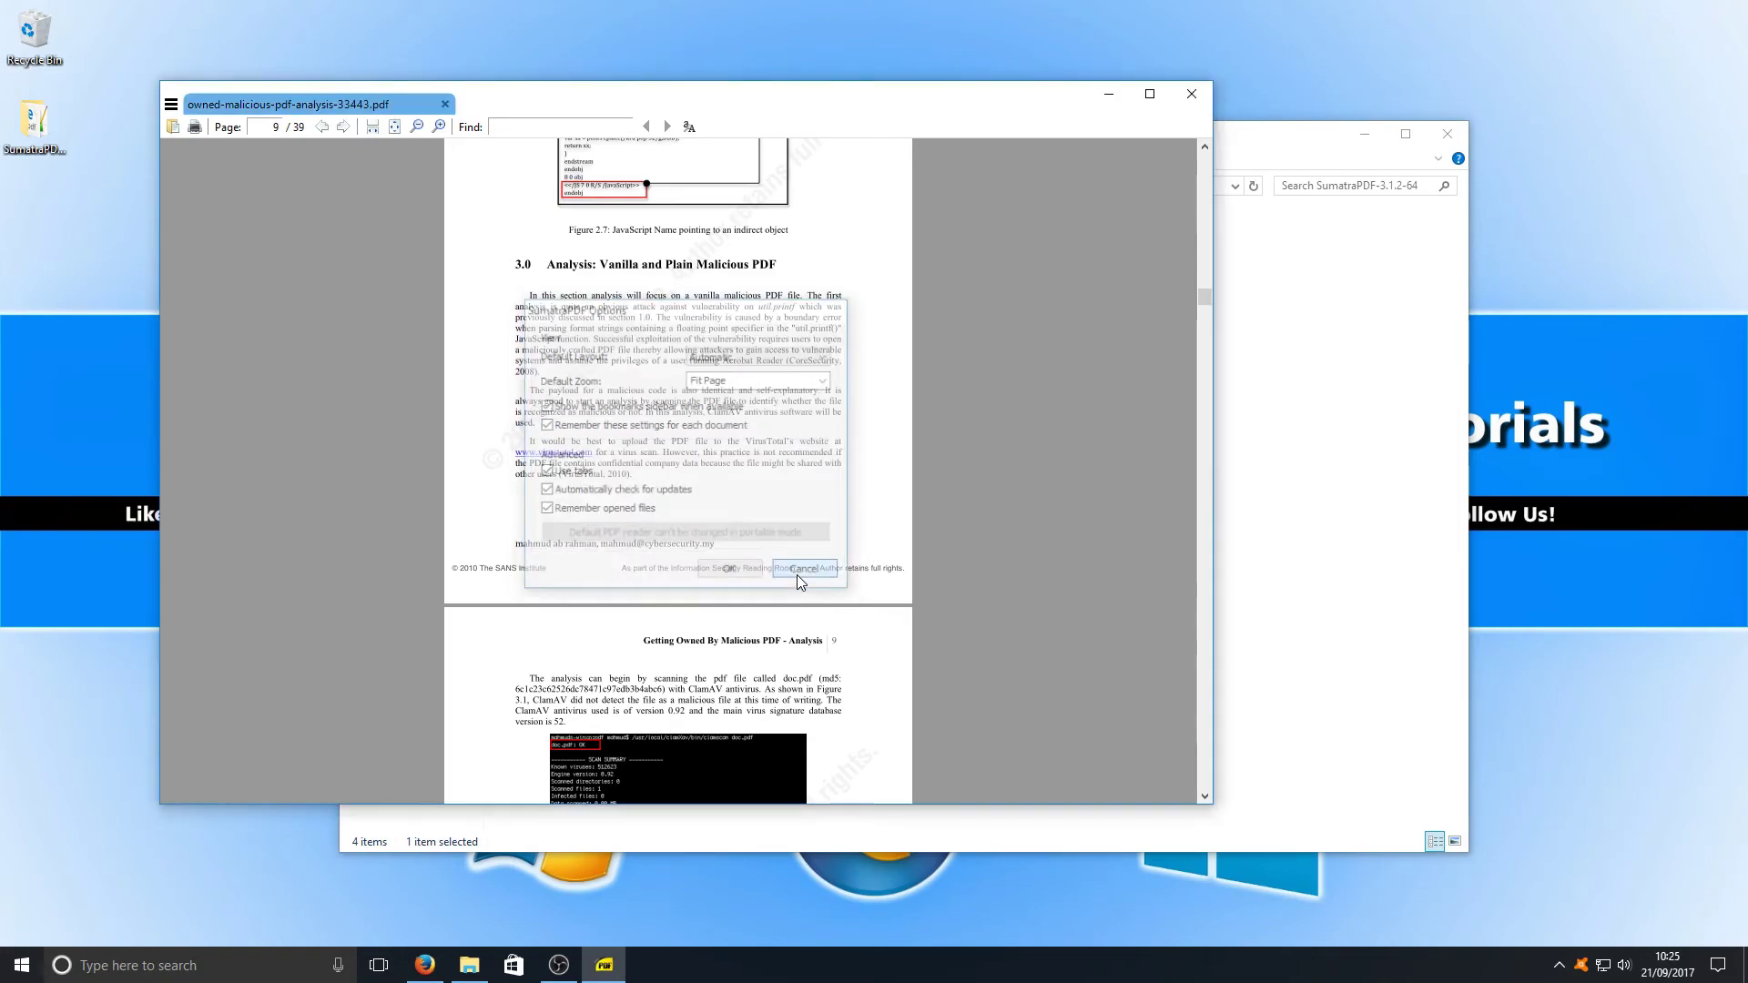